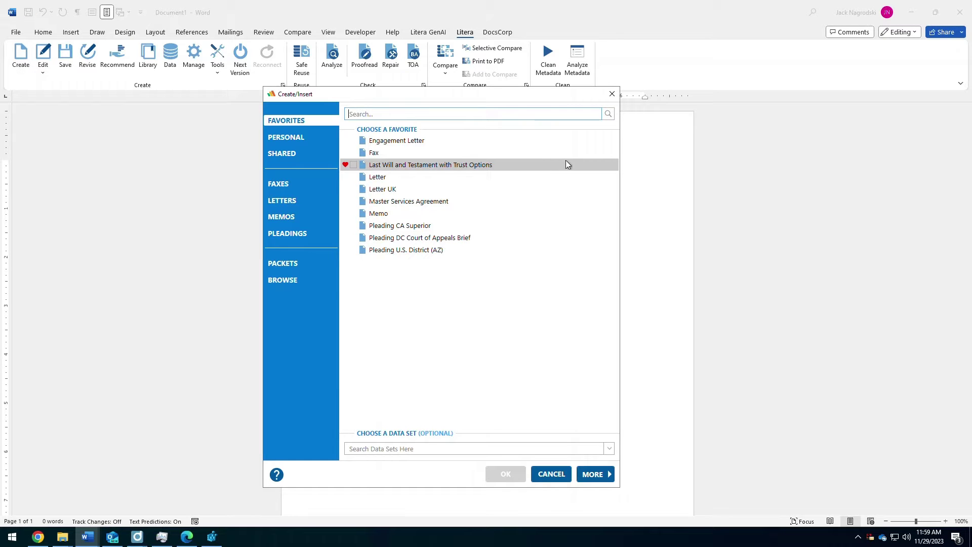
Generate a Master Services Agreement from the favourites, filled with the Acme LLC data set.
click(408, 202)
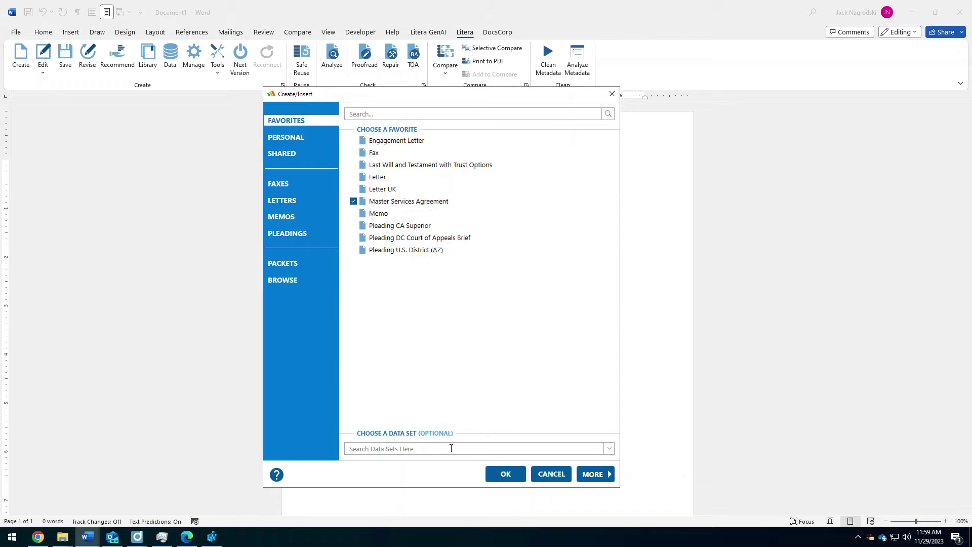
text(acme llc)
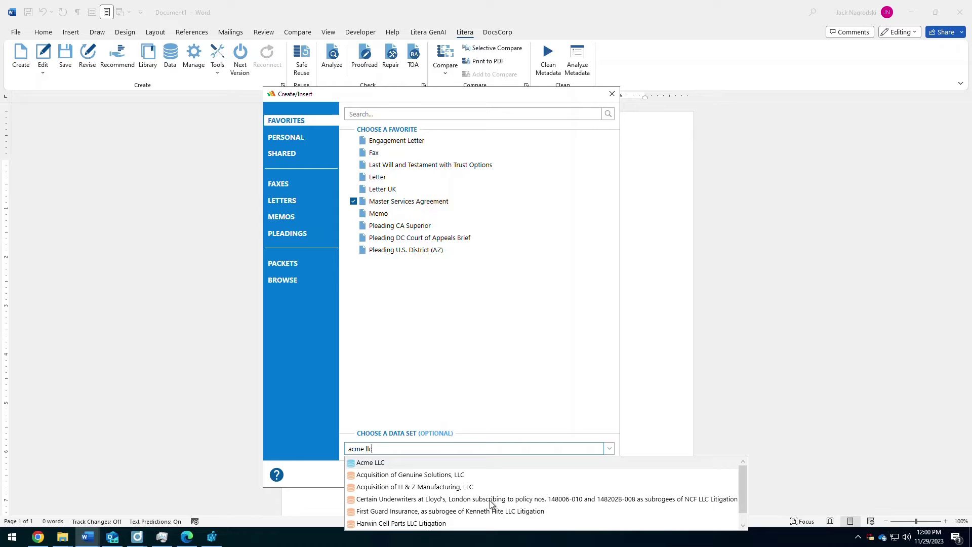
click(405, 463)
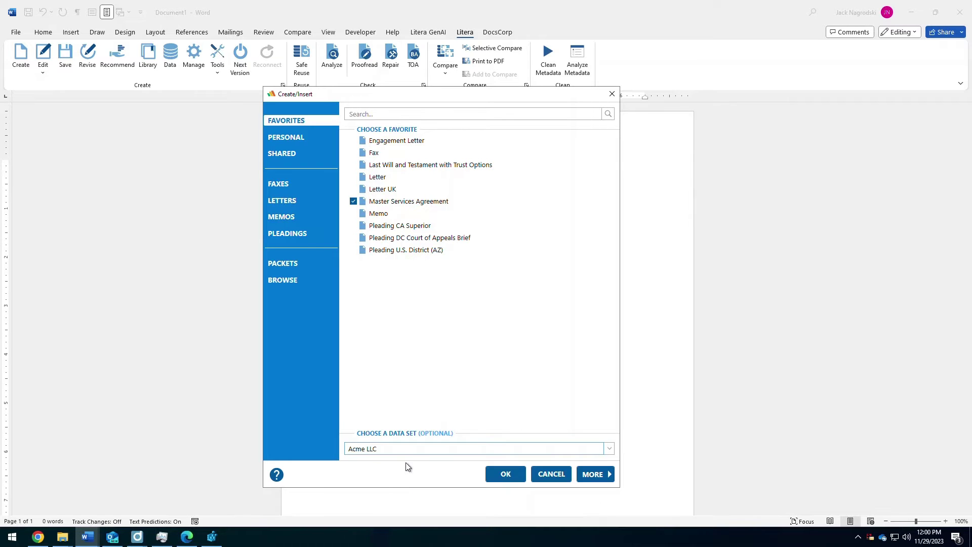
click(506, 475)
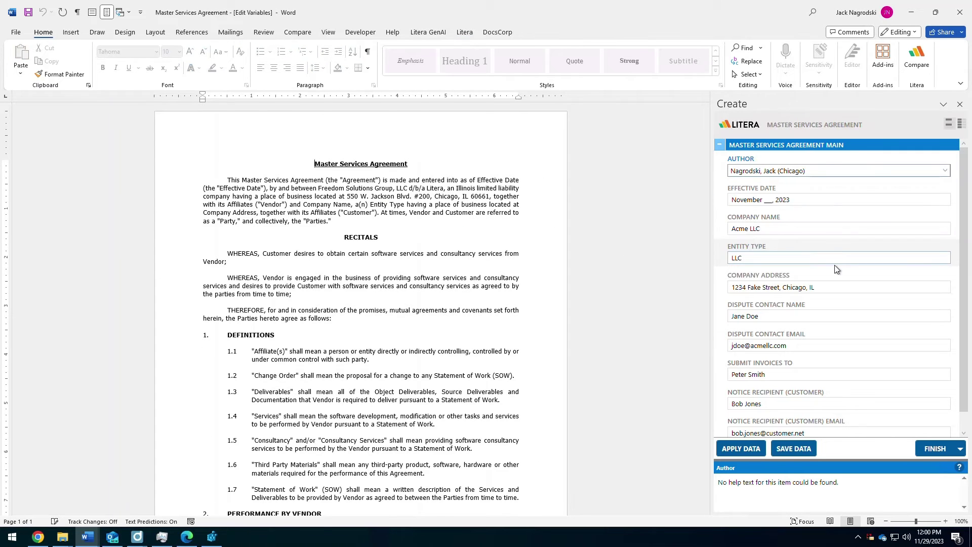
Change the Company Name variable to 'Acme' and use Finish and Show Library.
click(756, 227)
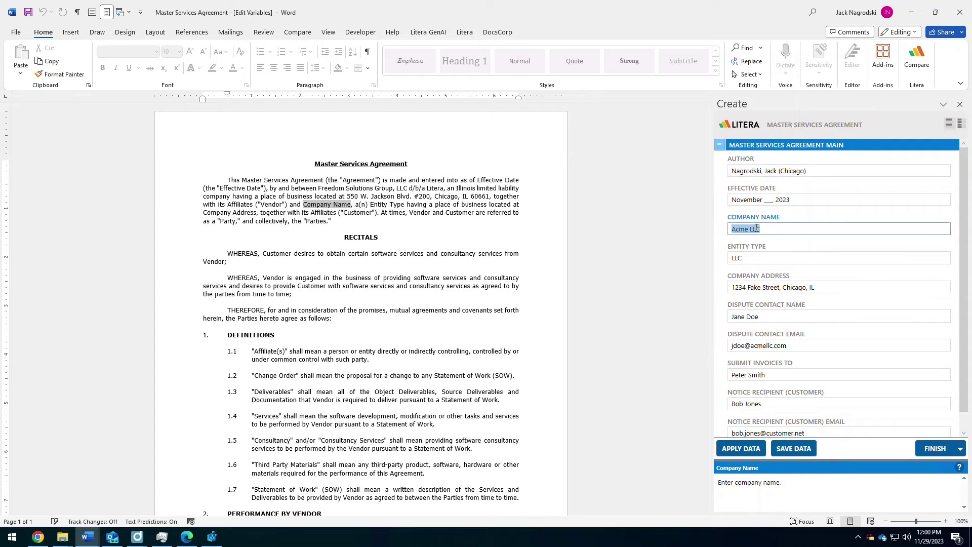
double_click(756, 227)
key(BackSpace)
key(BackSpace)
click(961, 450)
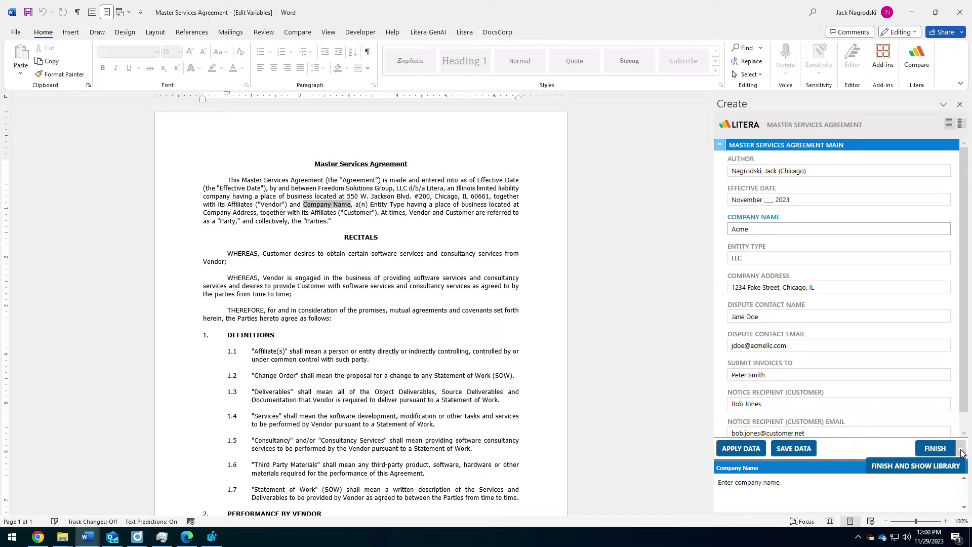
click(913, 466)
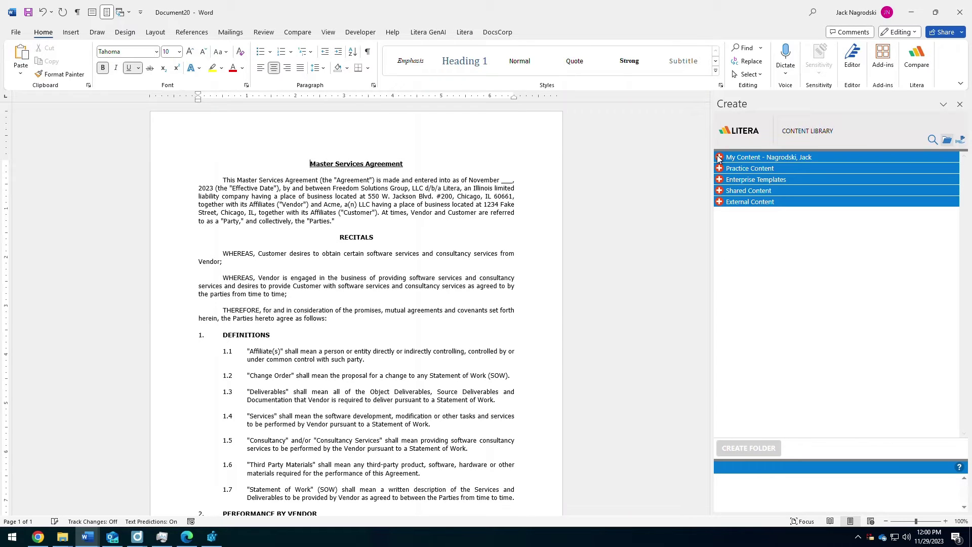
Insert the Payments clause from My Content > MSA after clause 4.2 as clause 4.3.
click(719, 157)
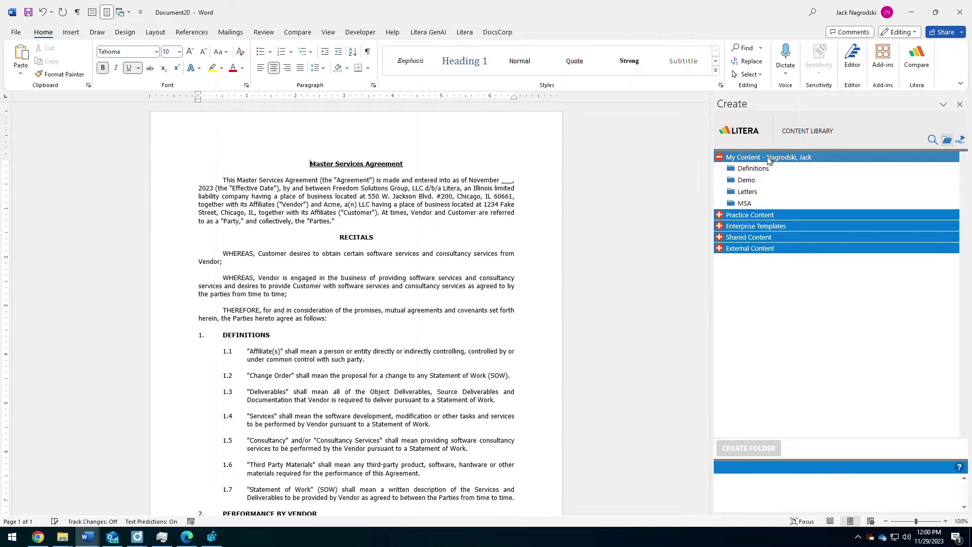
drag(706, 138, 684, 338)
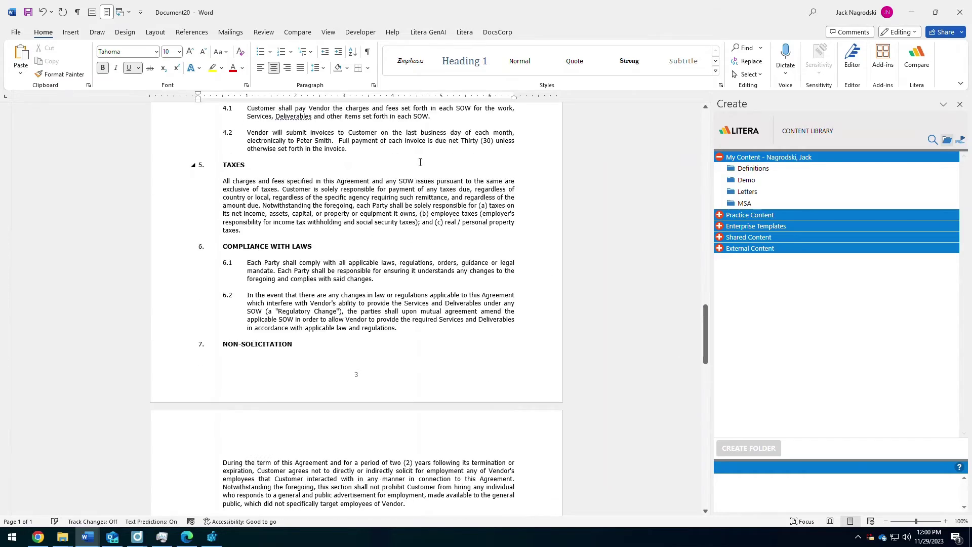
scroll(422, 160, down, 1)
scroll(420, 203, up, 8)
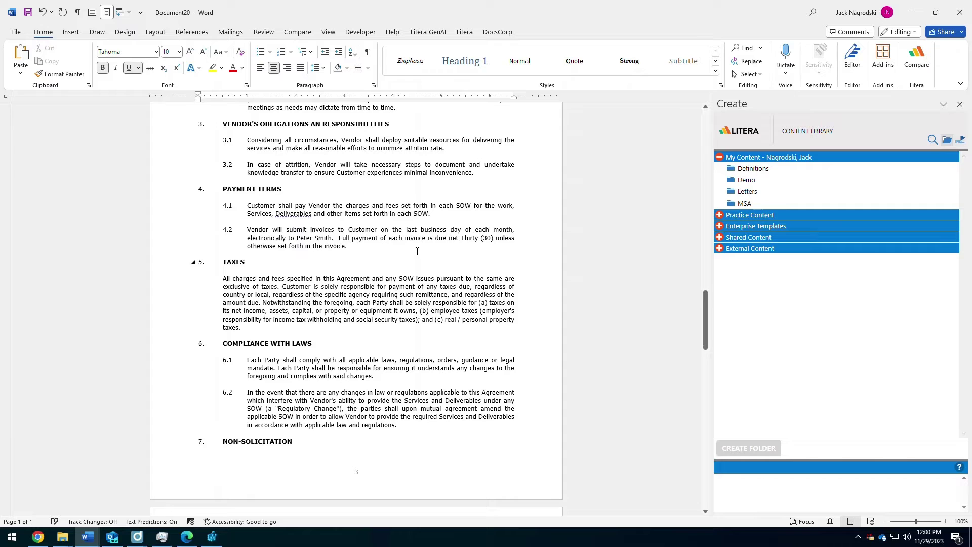
click(416, 248)
click(760, 203)
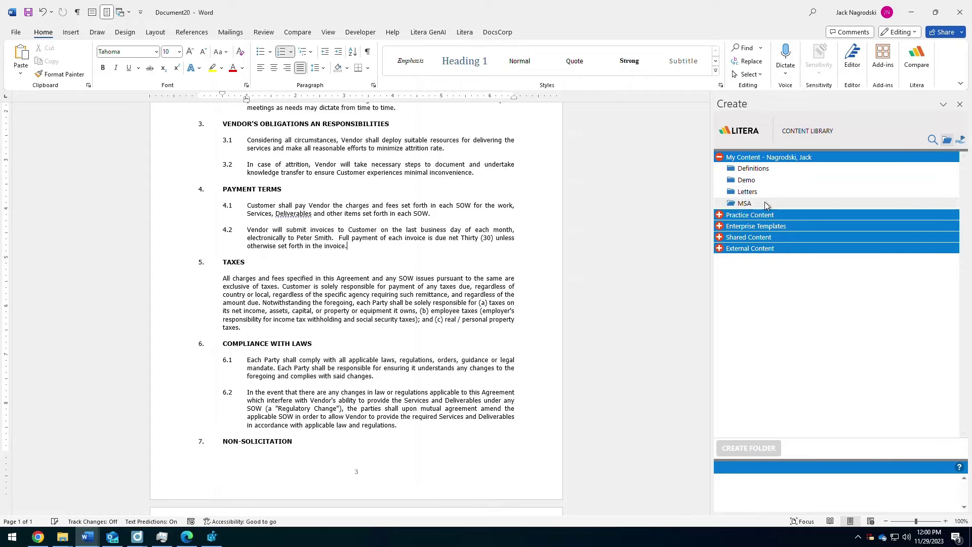
click(764, 262)
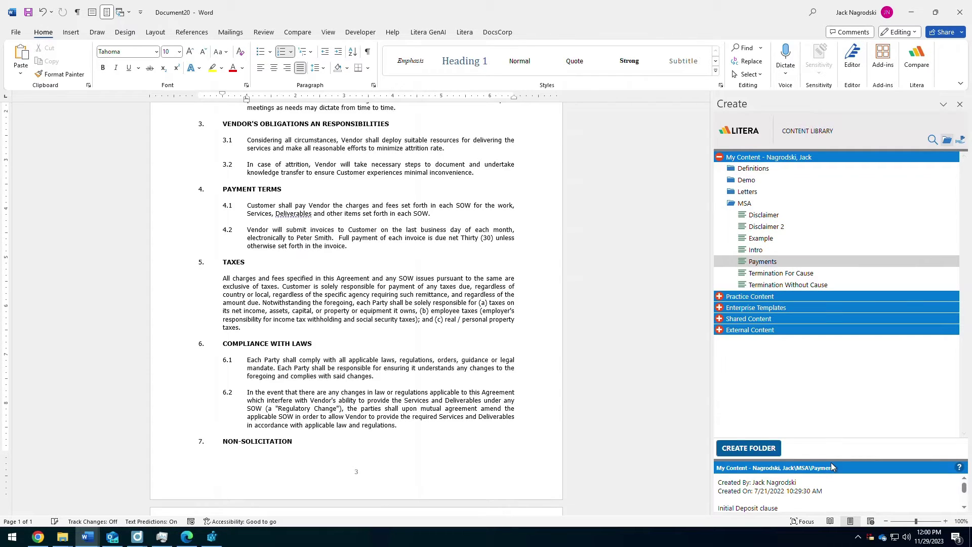
drag(835, 458, 845, 405)
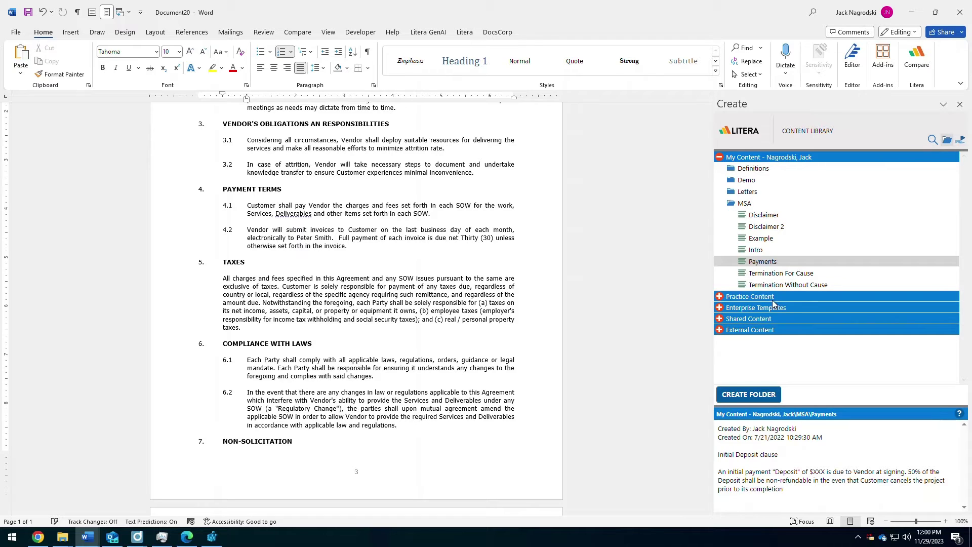
click(730, 299)
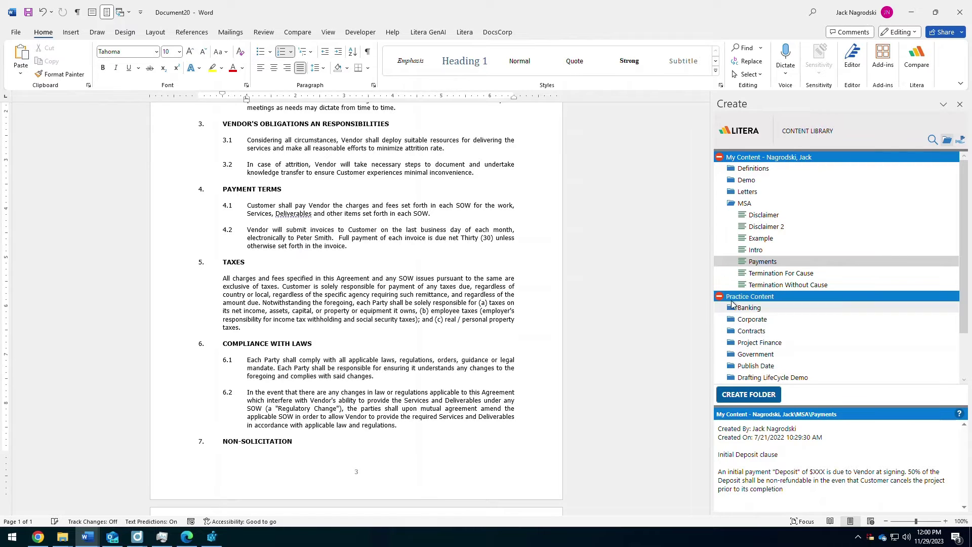
click(719, 298)
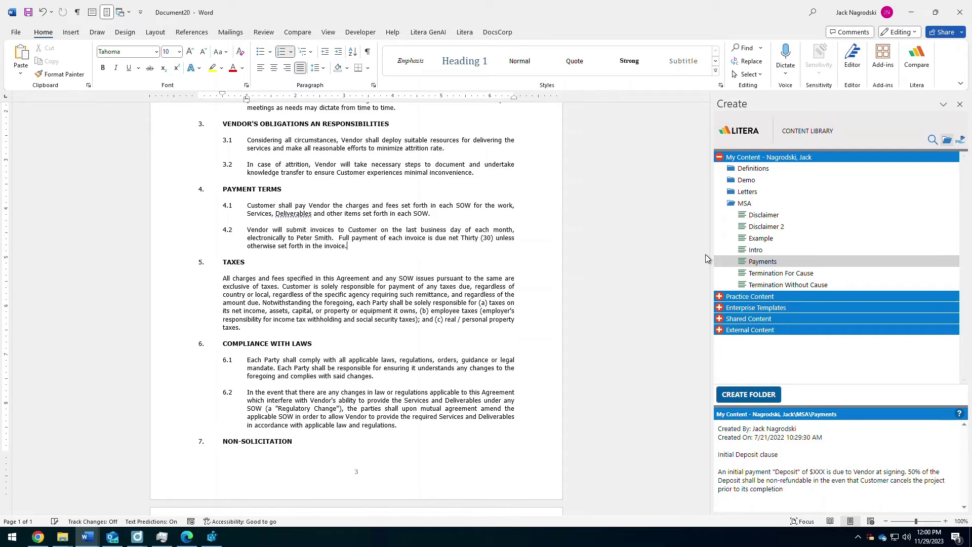
scroll(420, 323, up, 5)
text(An initial payment "Deposit" of $XXX is due to Vendor at signing. 50% of the Deposit shall be non-refundable in the even that Customer cancels the project prior to its completion.)
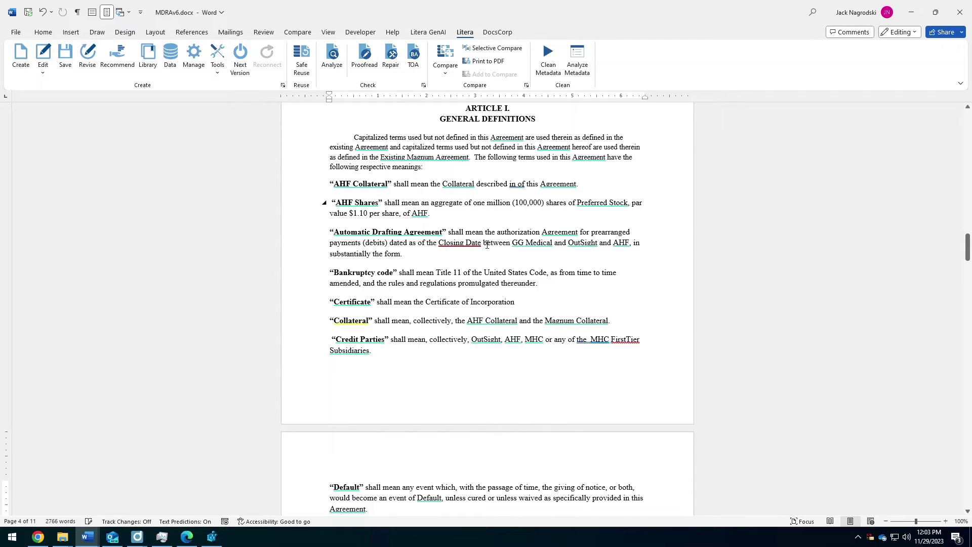
Insert a definition placeholder for 'Closing Date' among the Article I definitions.
scroll(505, 210, down, 1)
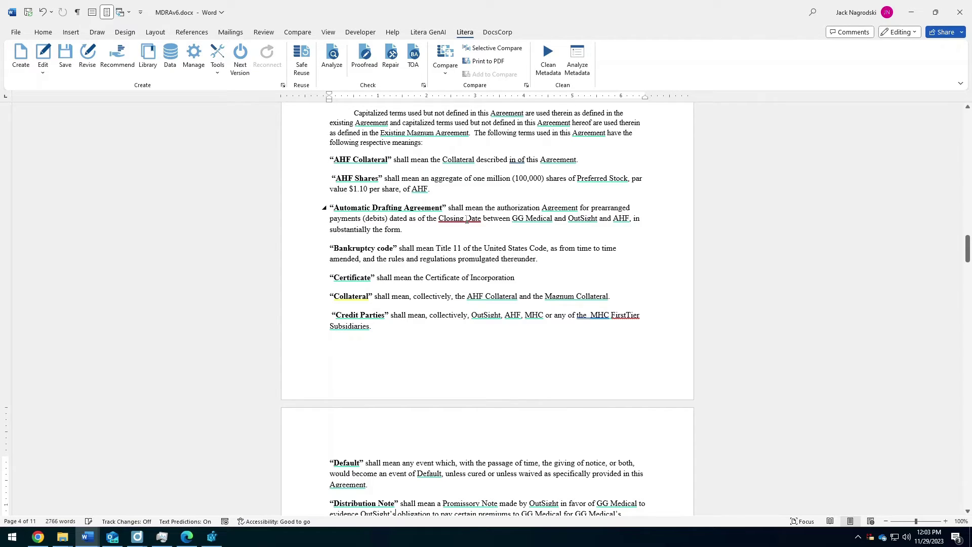
right_click(466, 218)
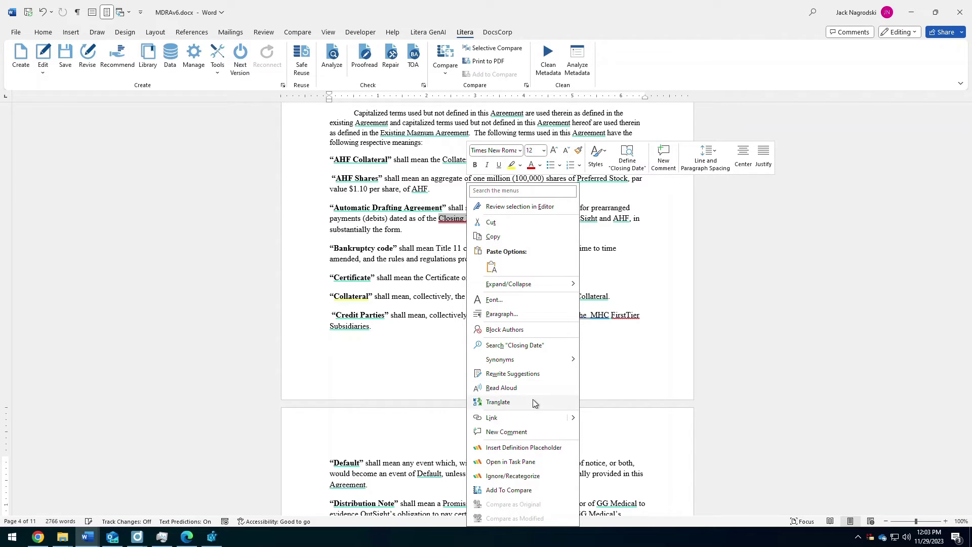
click(545, 450)
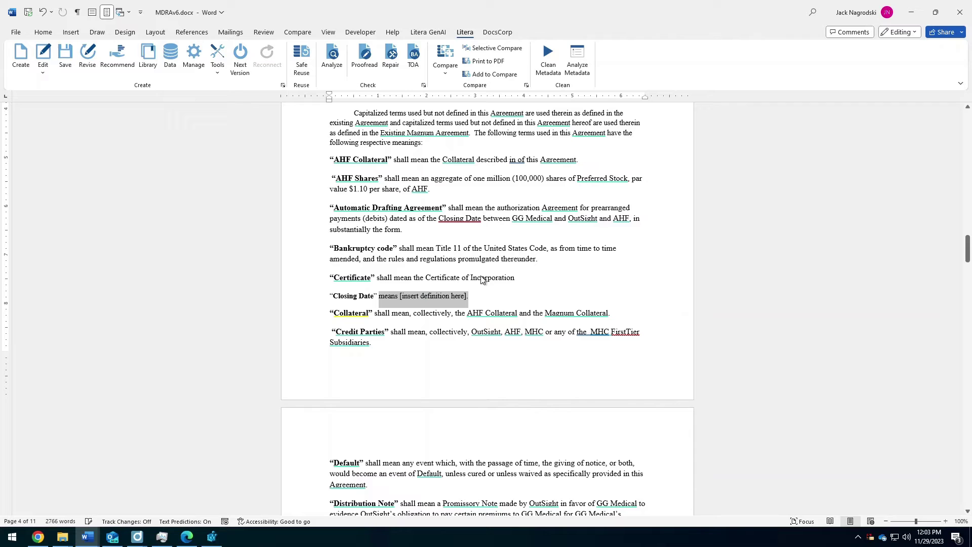
Review the defined-term issues for Collateral in the Litera Check pane.
scroll(507, 264, down, 1)
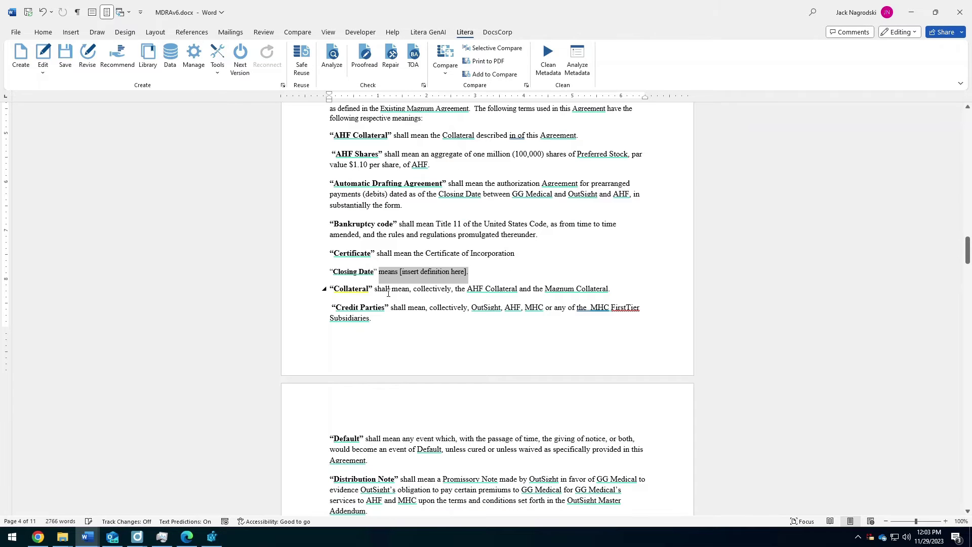
click(346, 288)
right_click(346, 289)
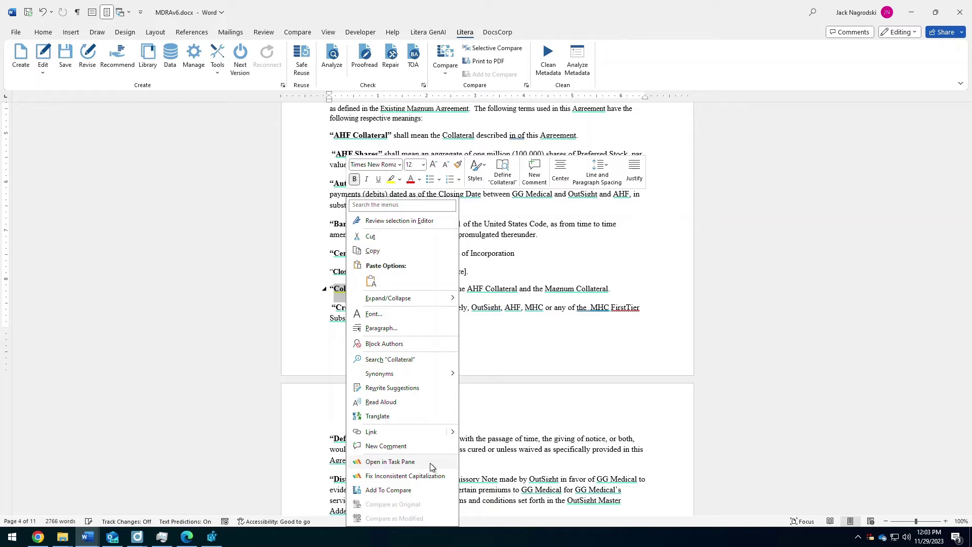
click(390, 462)
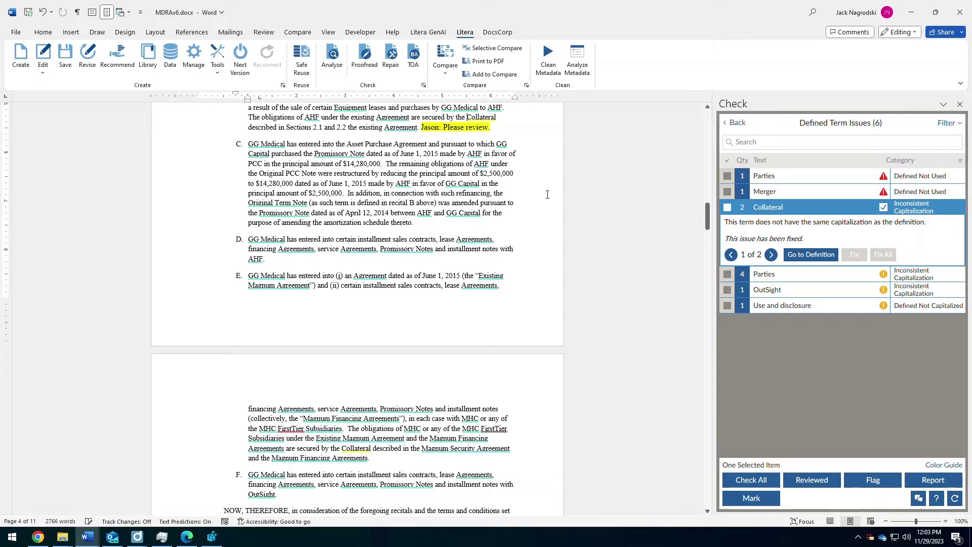
Scroll to the Liabilities definition and view its actions without running any.
scroll(542, 199, down, 10)
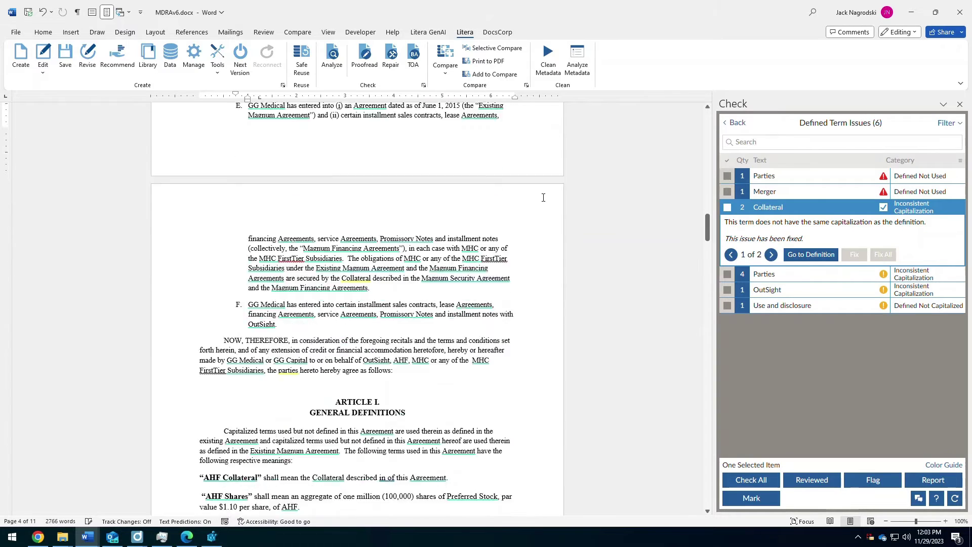
scroll(543, 197, down, 8)
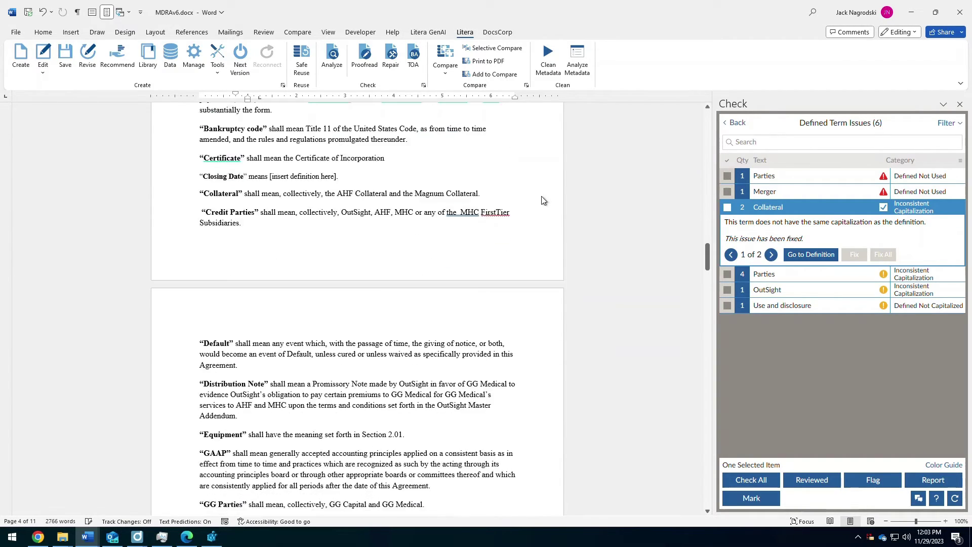
scroll(462, 163, down, 3)
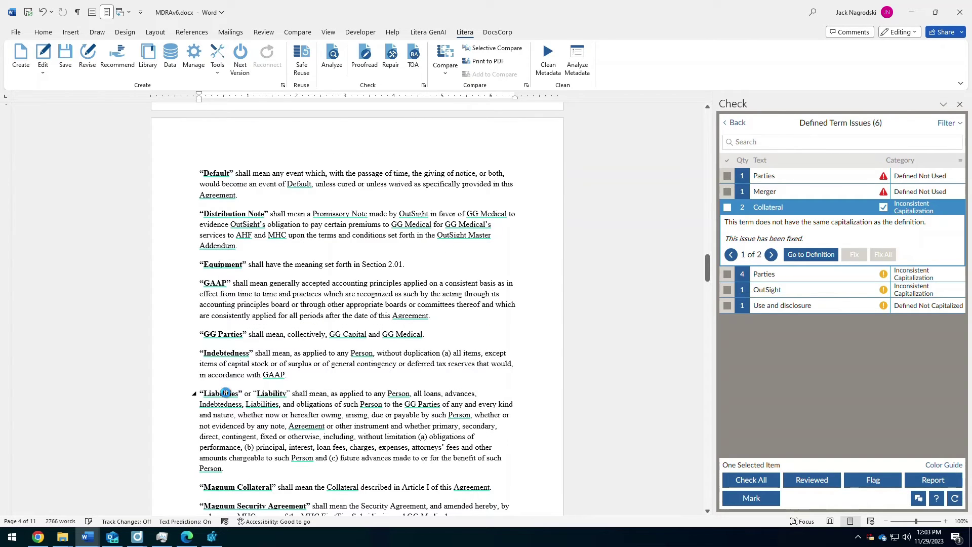
right_click(223, 392)
key(Escape)
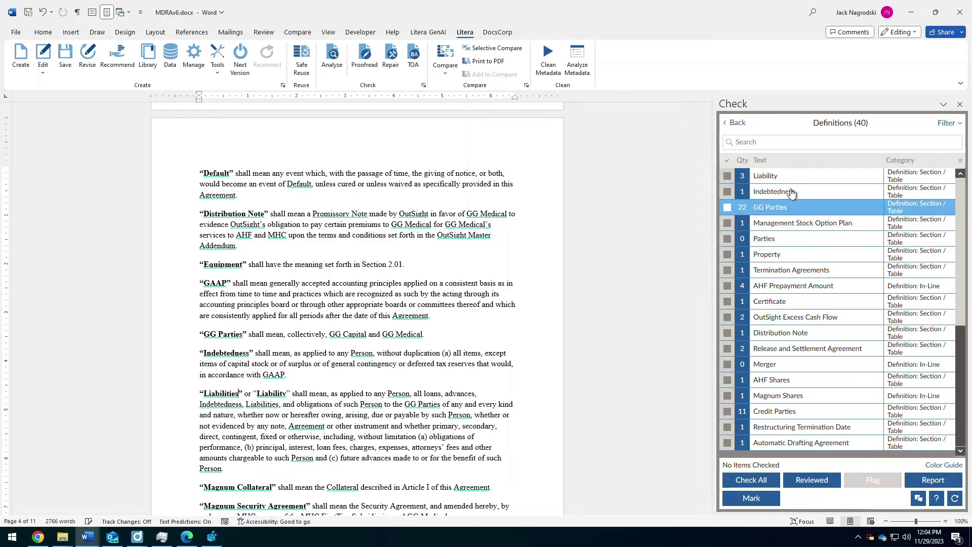
Follow Liability's 4 referenced terms to Indebtedness, return to Liability, and collapse its entry.
click(790, 177)
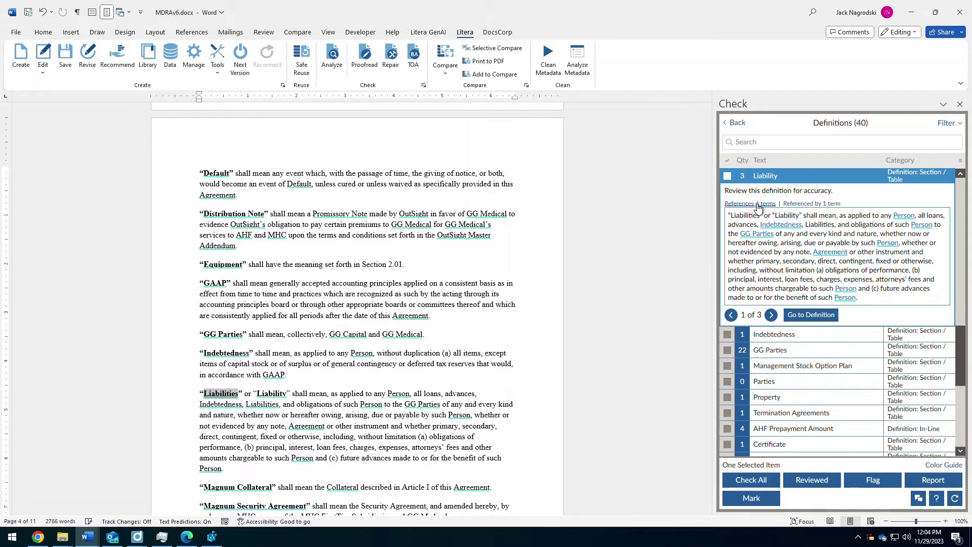
click(758, 205)
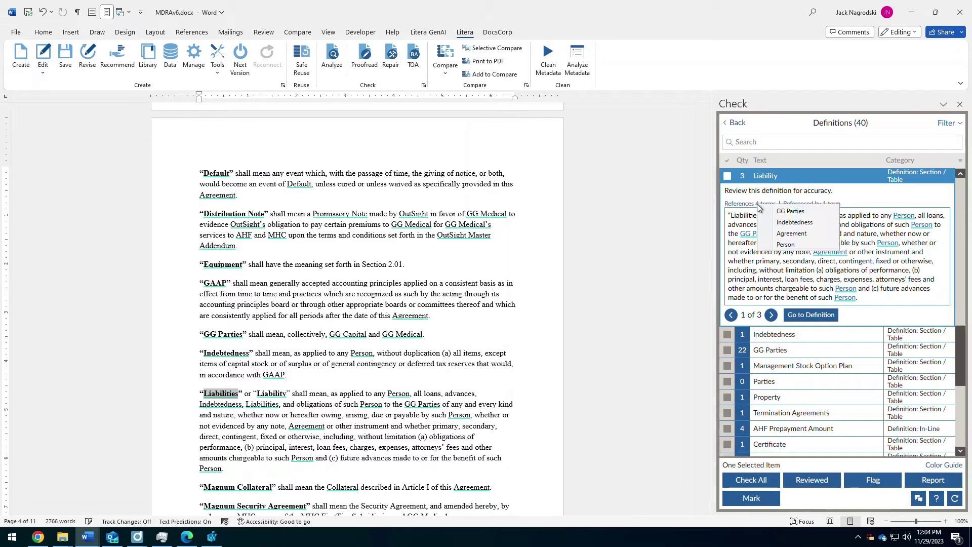
click(810, 223)
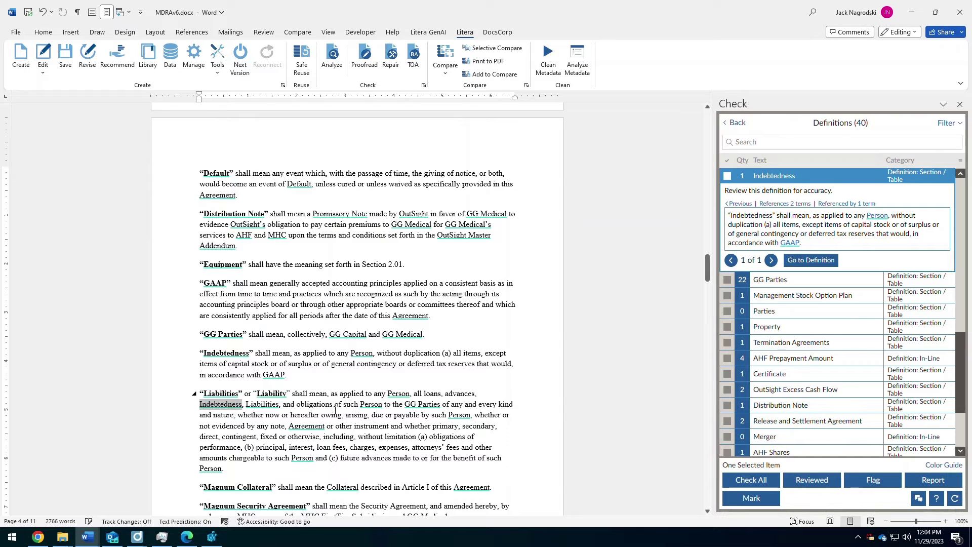
click(738, 203)
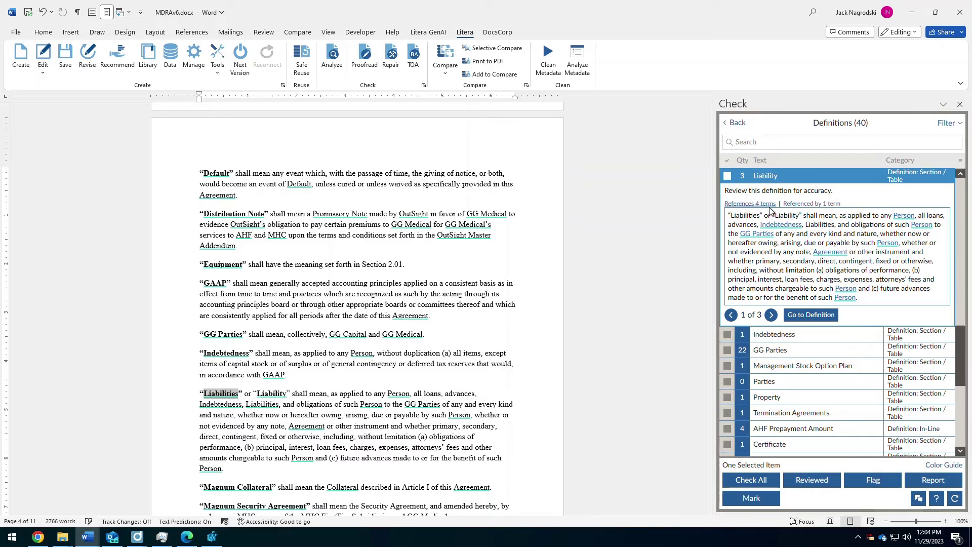
click(818, 177)
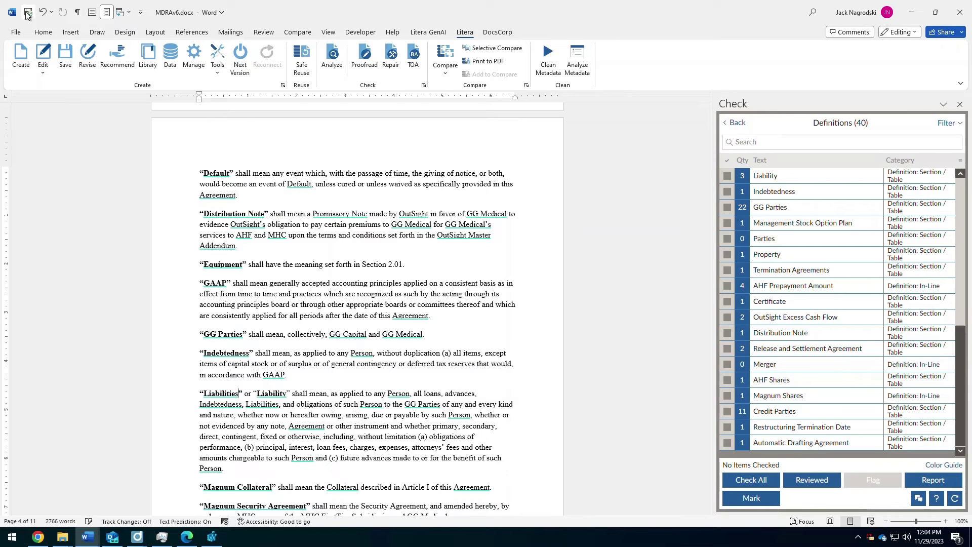
Look over the Litera Repair and Cleanup options without applying any, closing the Check pane.
click(391, 63)
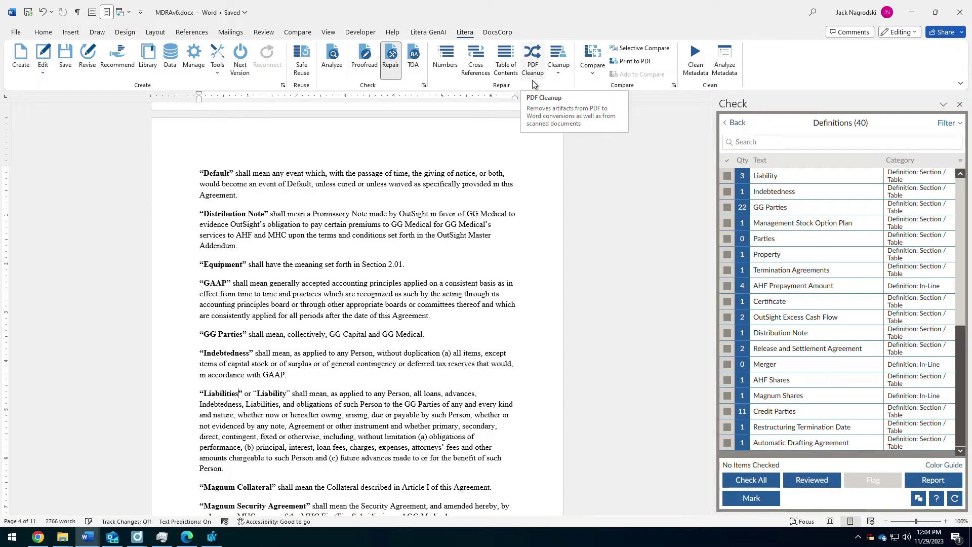
click(559, 74)
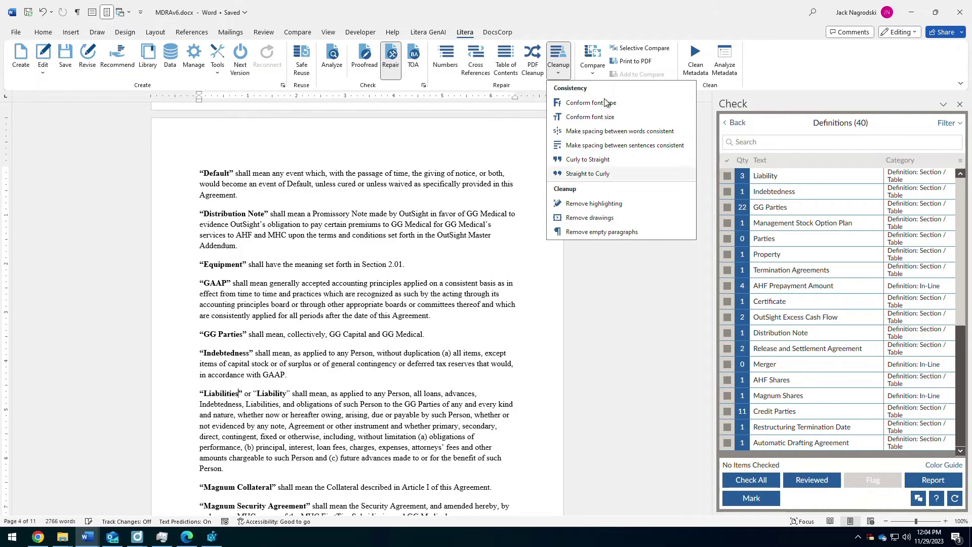
click(666, 17)
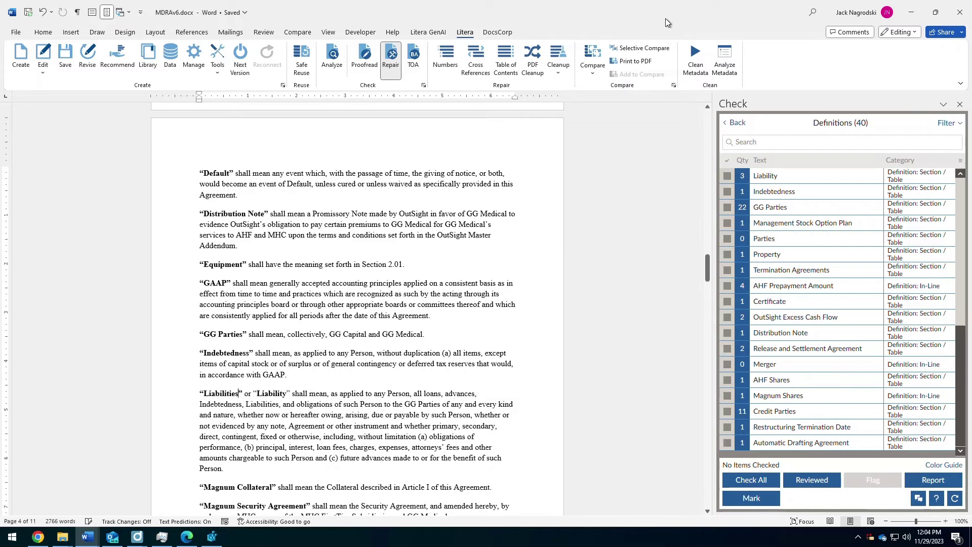
click(959, 103)
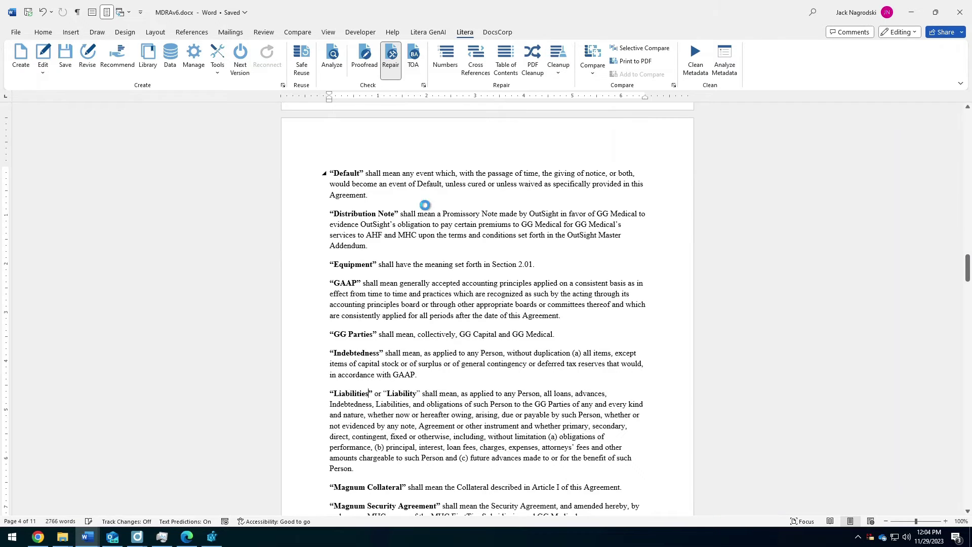
click(391, 57)
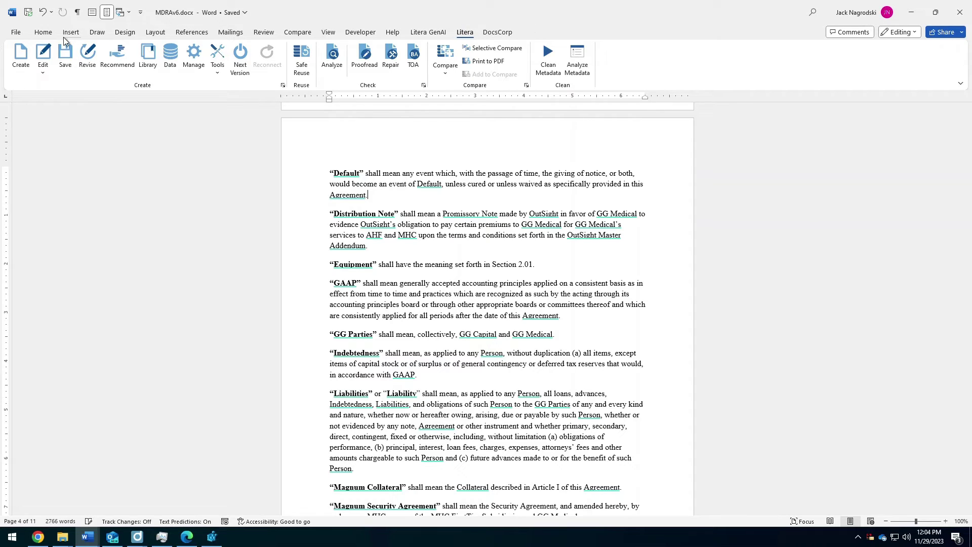
Open the Litera Compare panel from the Home tab and widen it.
click(43, 32)
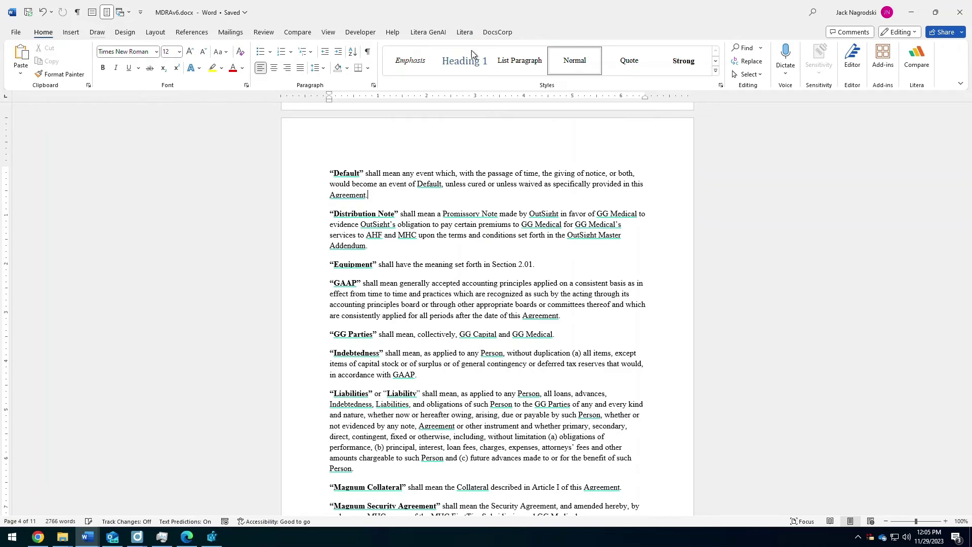
click(921, 59)
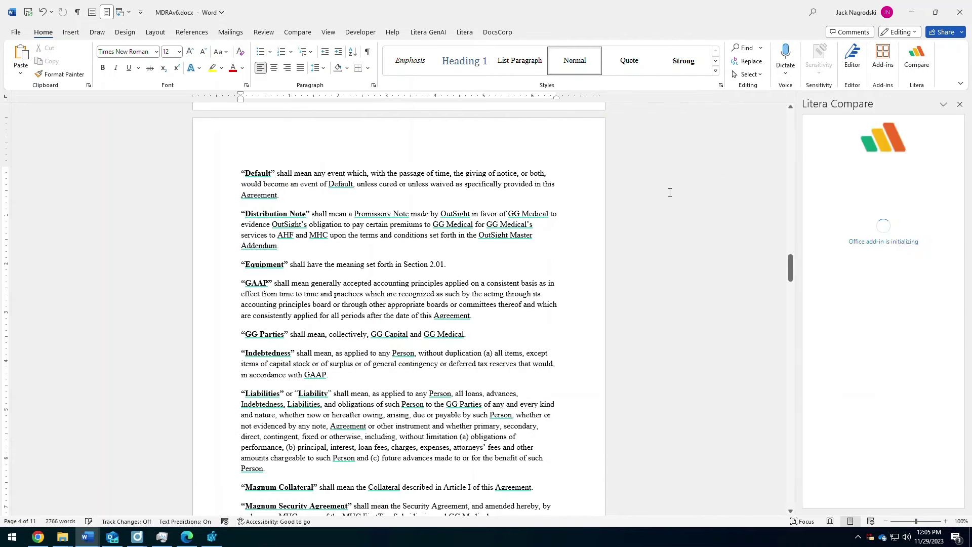
drag(794, 240, 776, 241)
Compare MDRAv5.docx as original against the current MDRAv6.docx and view the report in the browser.
click(848, 253)
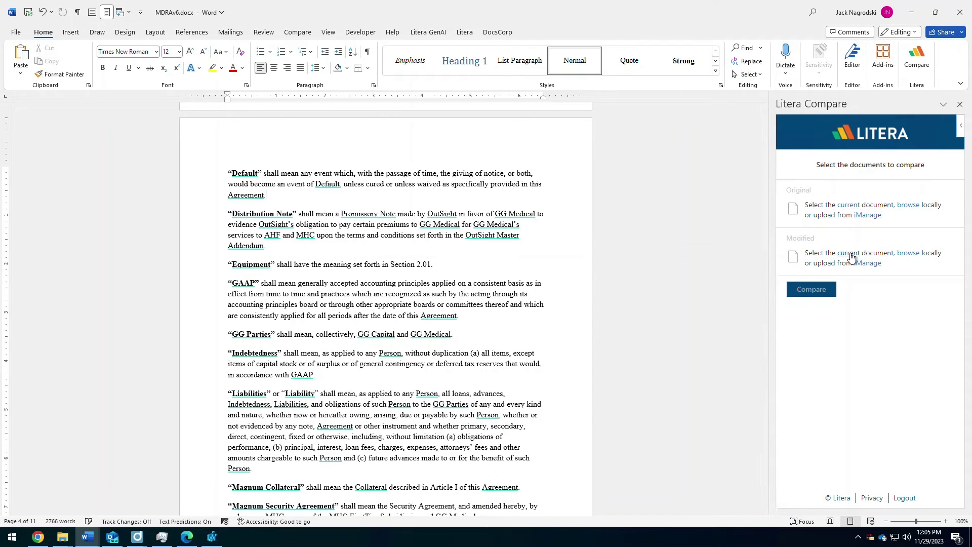
click(848, 205)
click(954, 191)
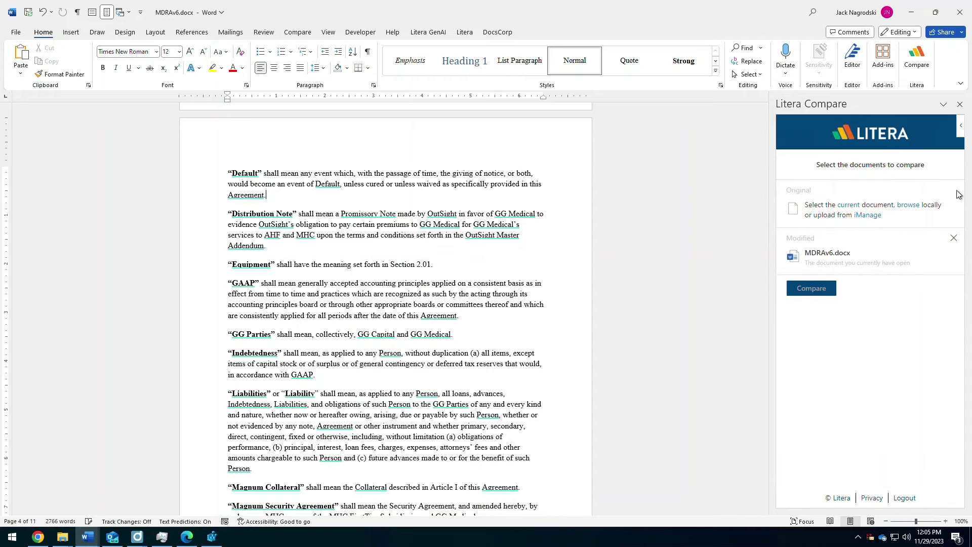
click(902, 205)
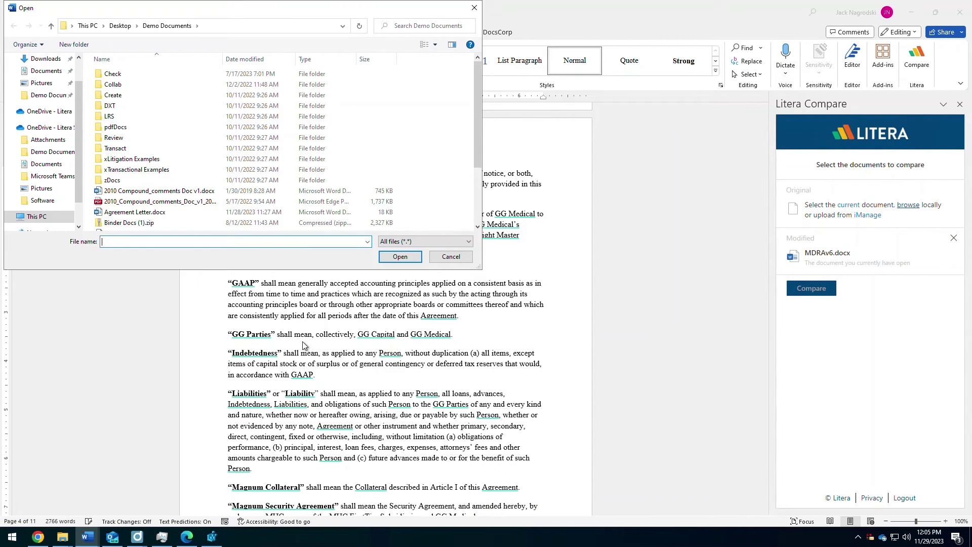
scroll(208, 215, down, 3)
double_click(174, 204)
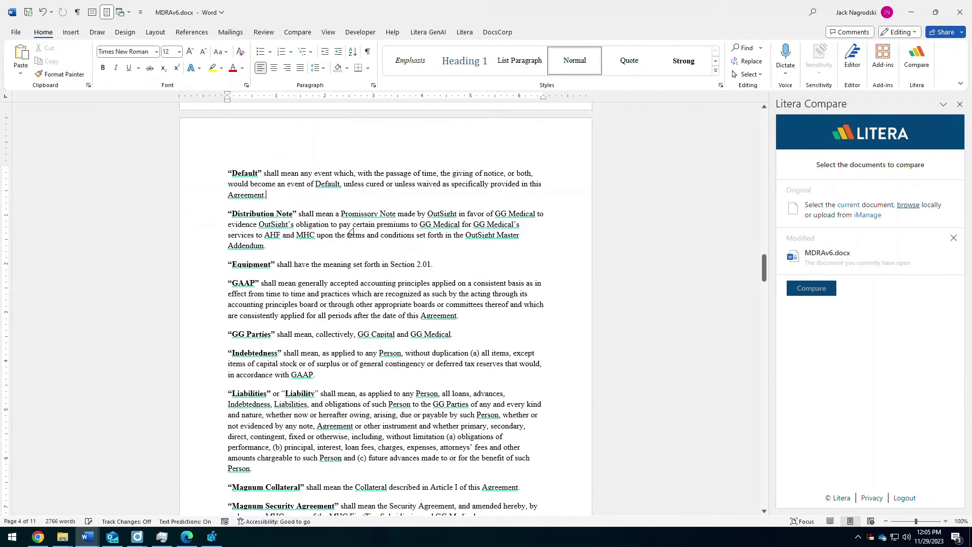
click(811, 293)
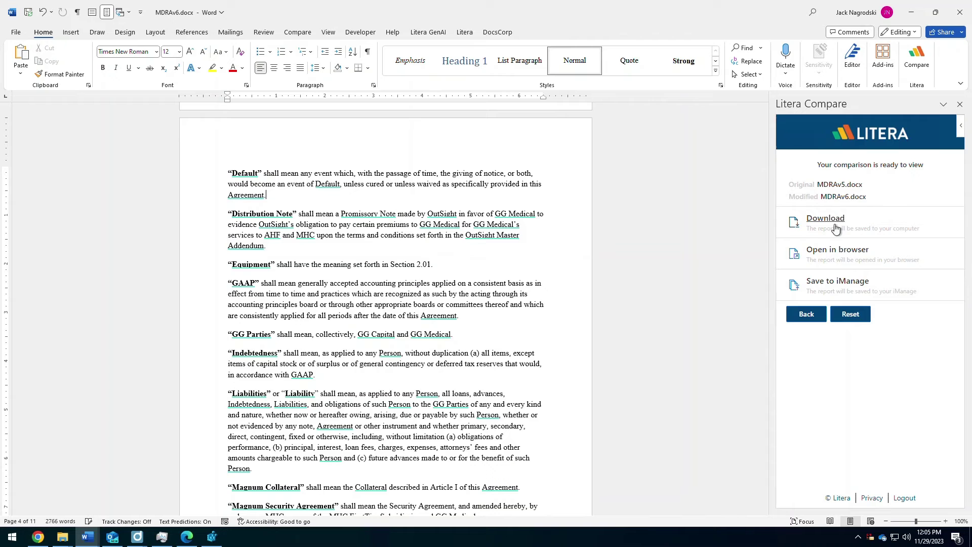
click(867, 251)
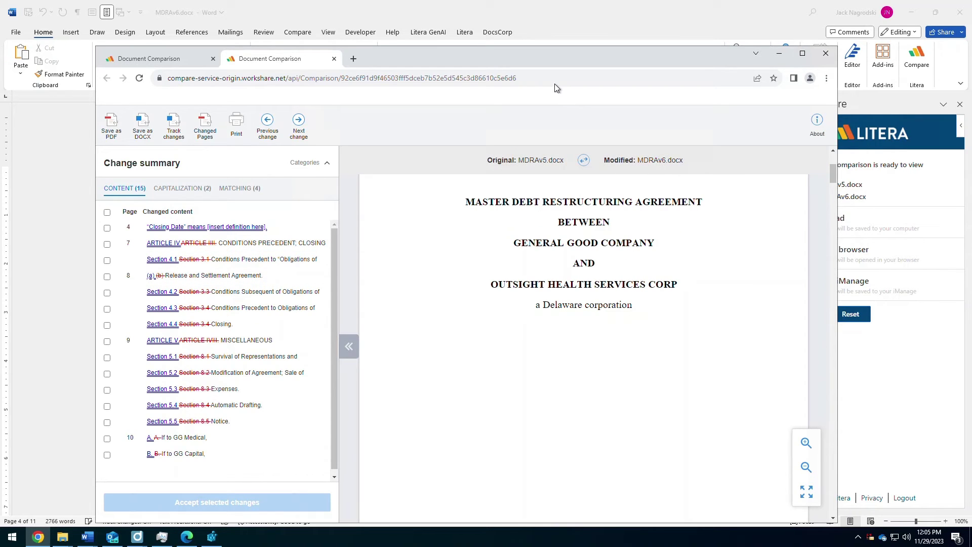
After reviewing the comparison summary in Chrome, bring the Word window back to the front.
click(637, 17)
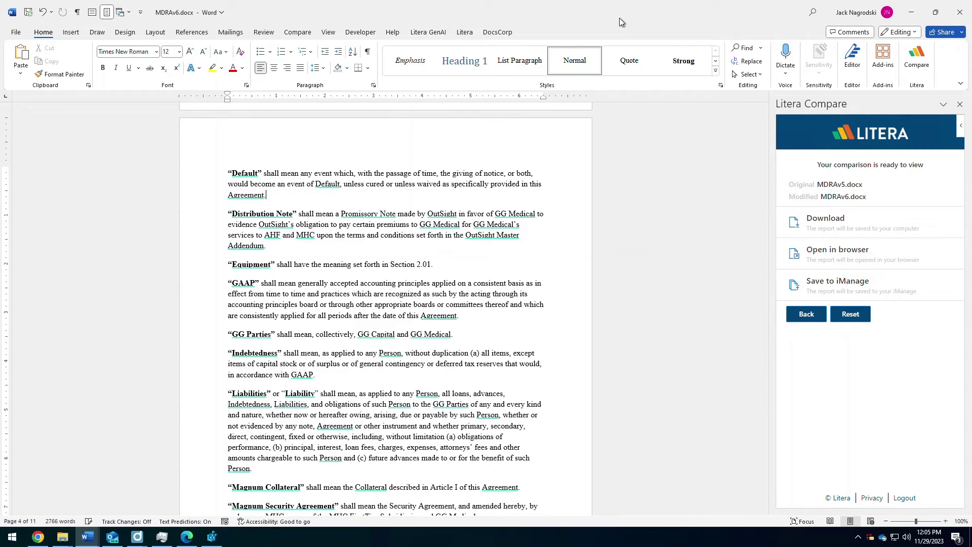
Close the Litera Compare panel and switch to Agreement Letter.docx.
click(465, 32)
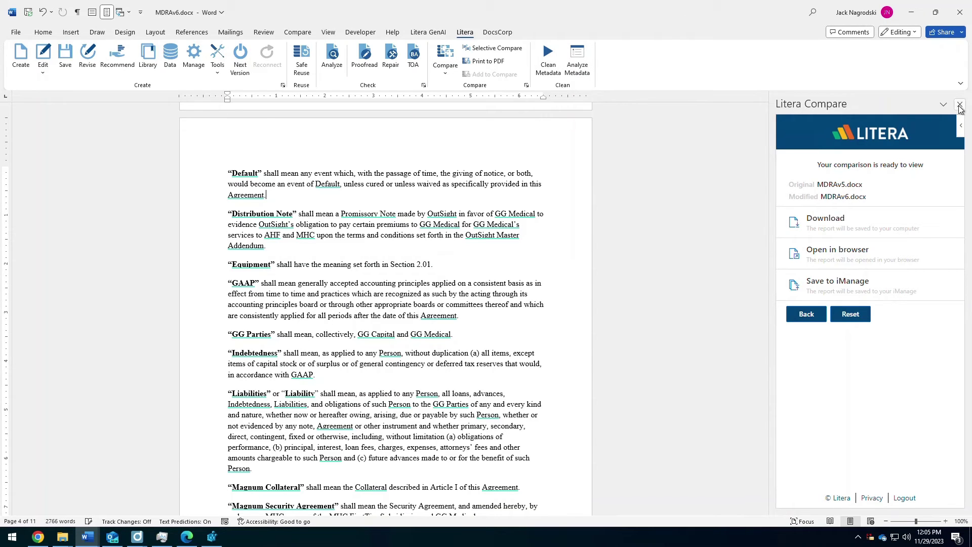
click(959, 107)
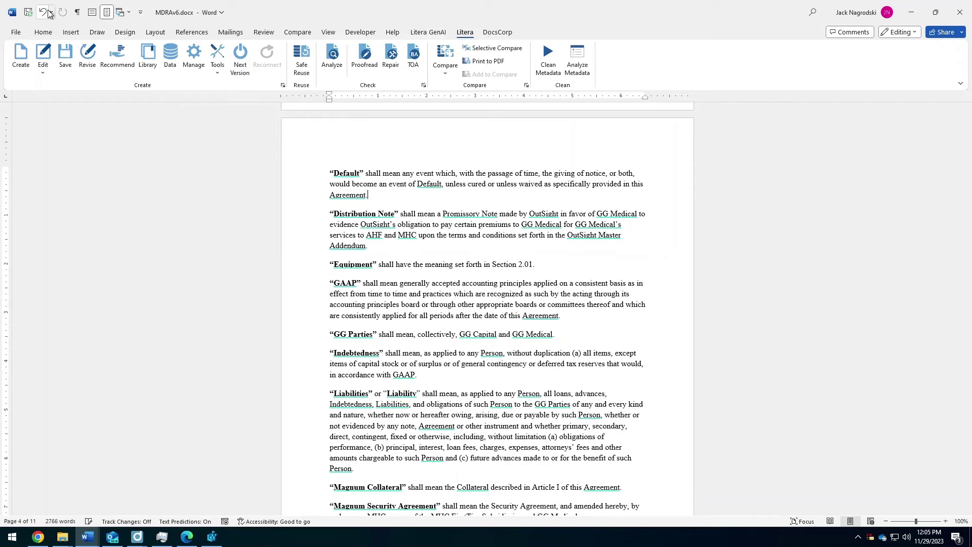
click(121, 12)
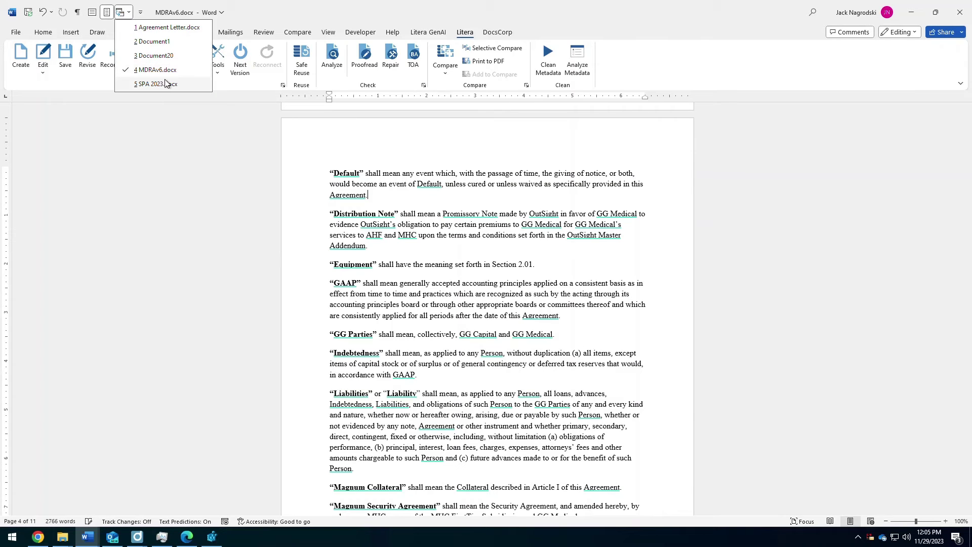
click(188, 28)
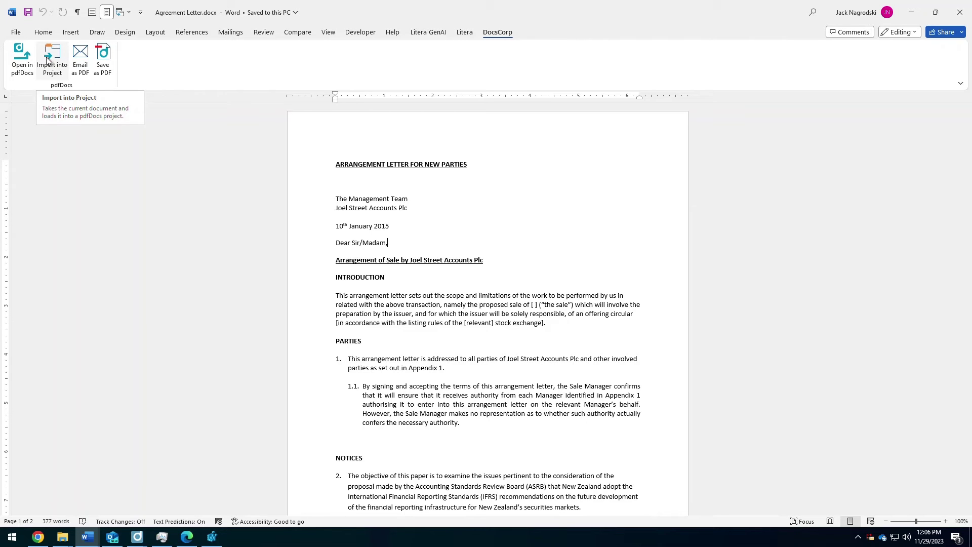
Mark all checked company-name hits in the Agreement Letter and apply them as black redaction boxes.
mouse_move(136, 540)
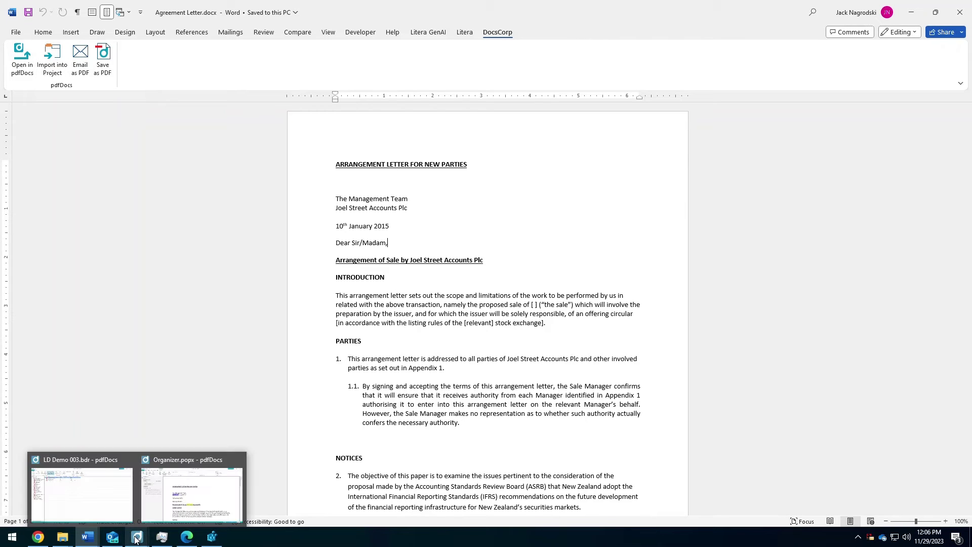
click(198, 496)
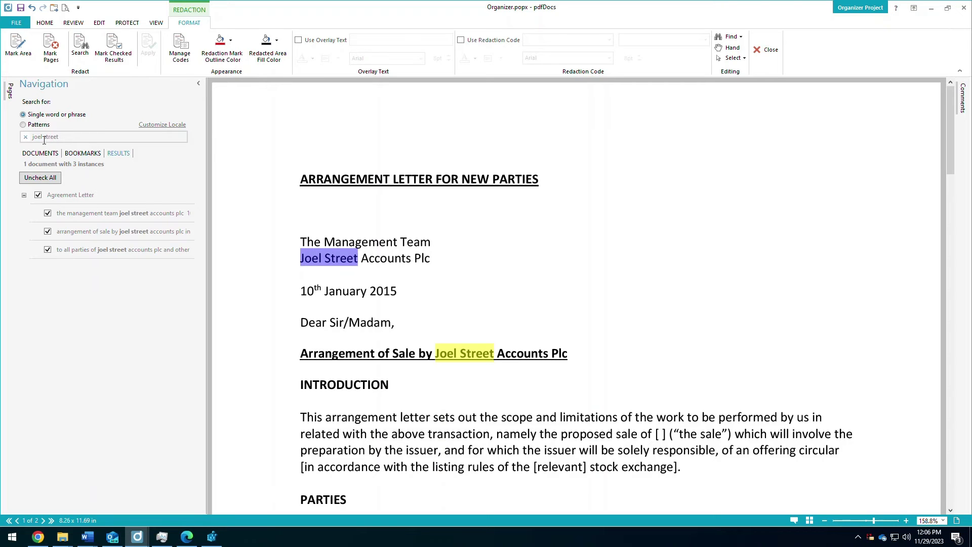
click(113, 49)
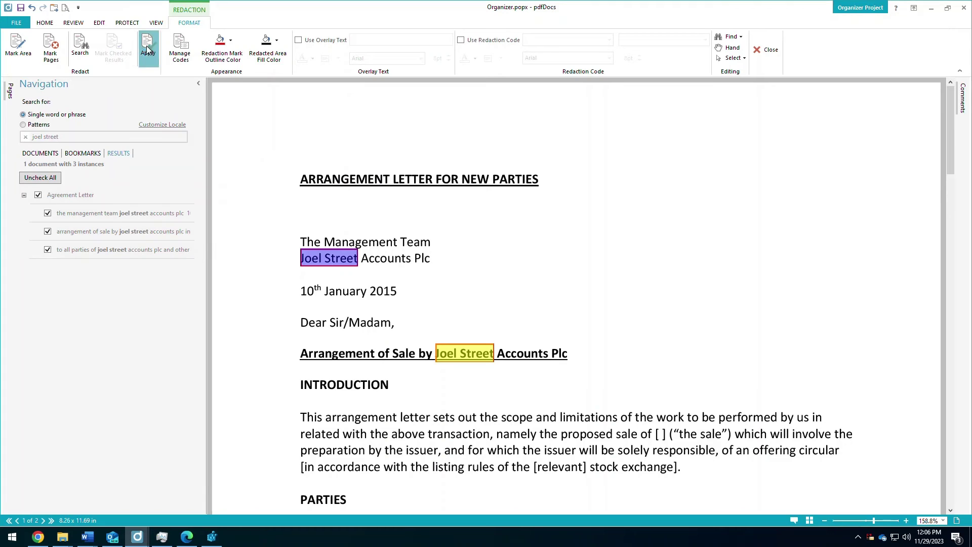
click(147, 47)
click(522, 309)
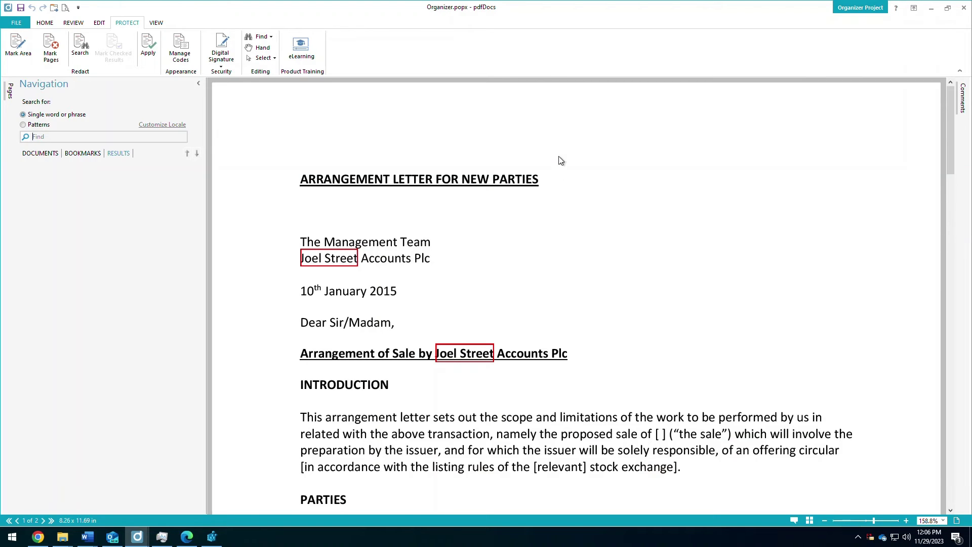
click(149, 52)
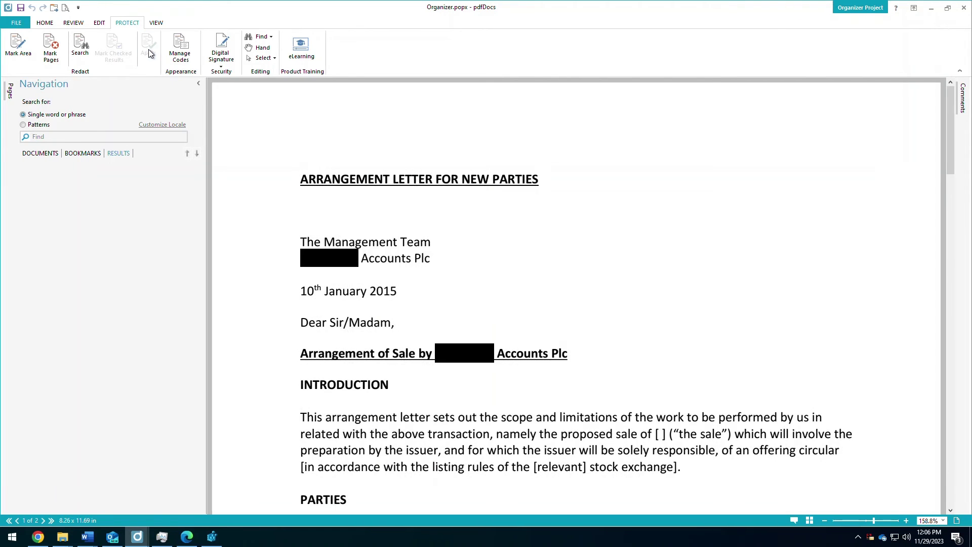
Send the Agreement Letter to the LD Demo 003 binder and place it under Preliminary Documents.
click(44, 23)
click(54, 60)
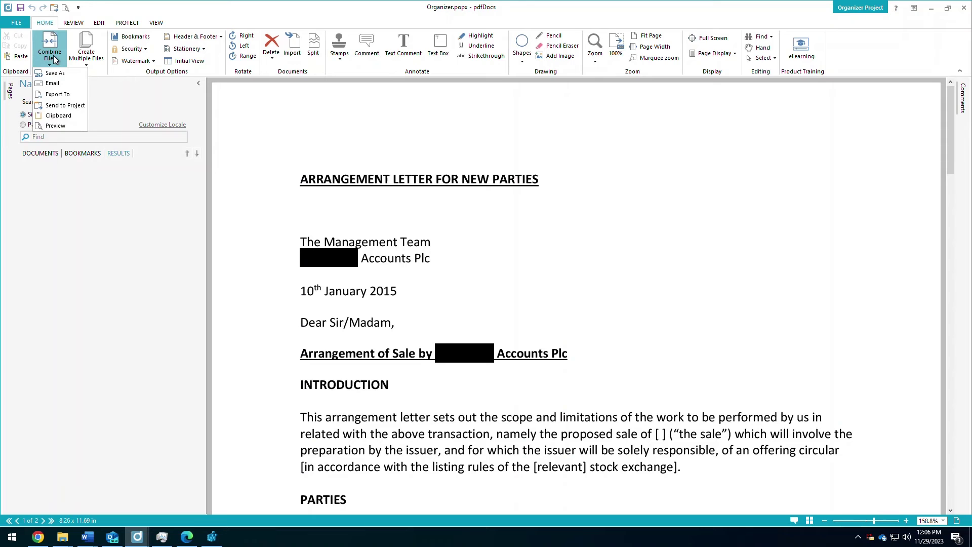
click(62, 106)
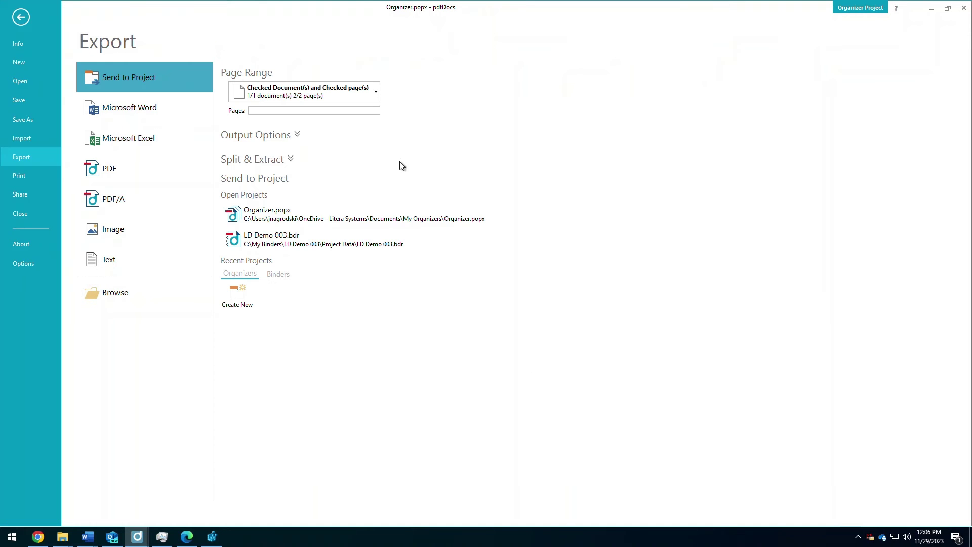
click(314, 237)
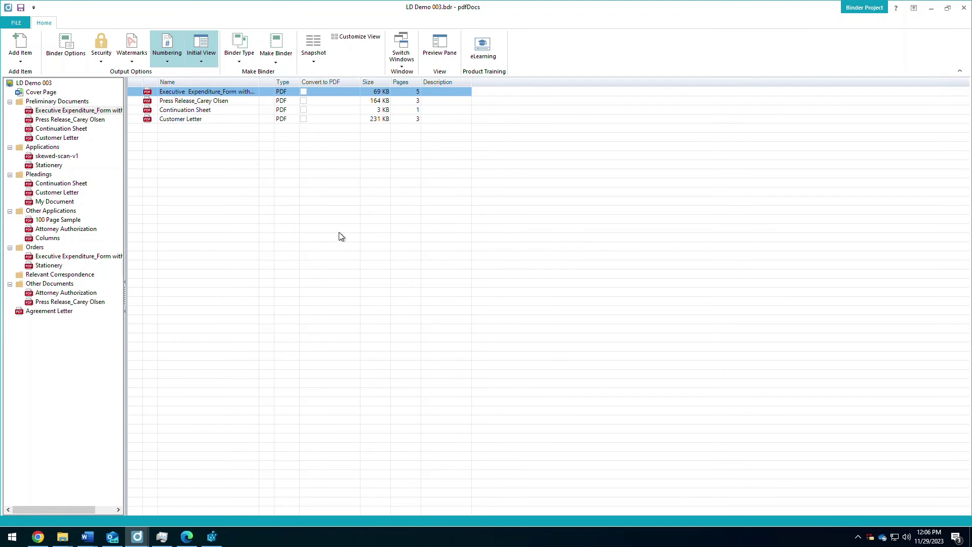
click(50, 311)
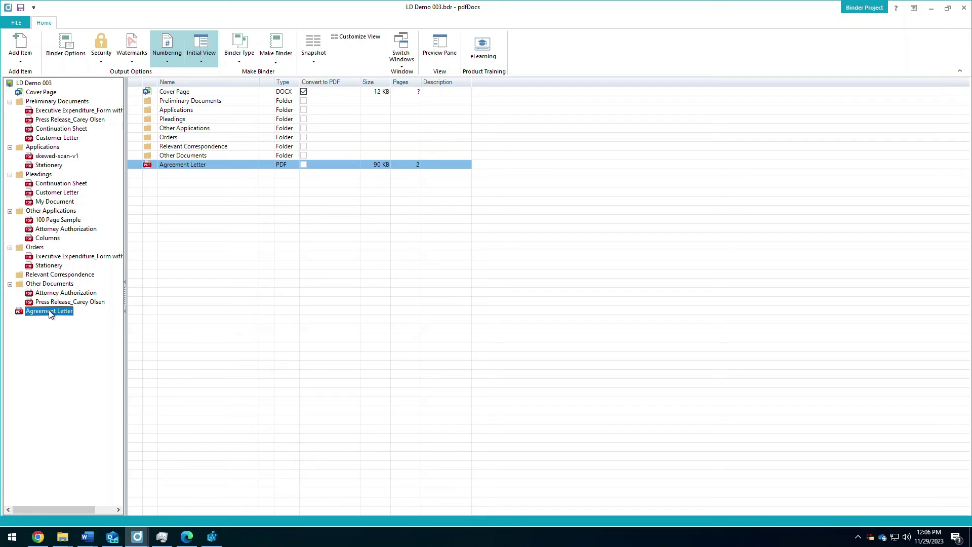
drag(50, 311, 93, 110)
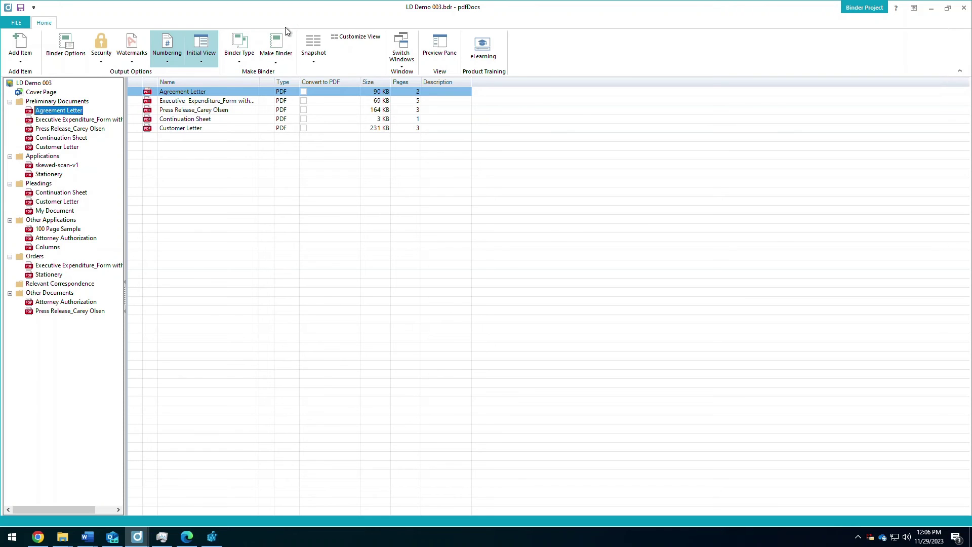
Rebuild LD Demo 003.pdf as a single binder PDF, replacing the existing one, and open it.
click(277, 44)
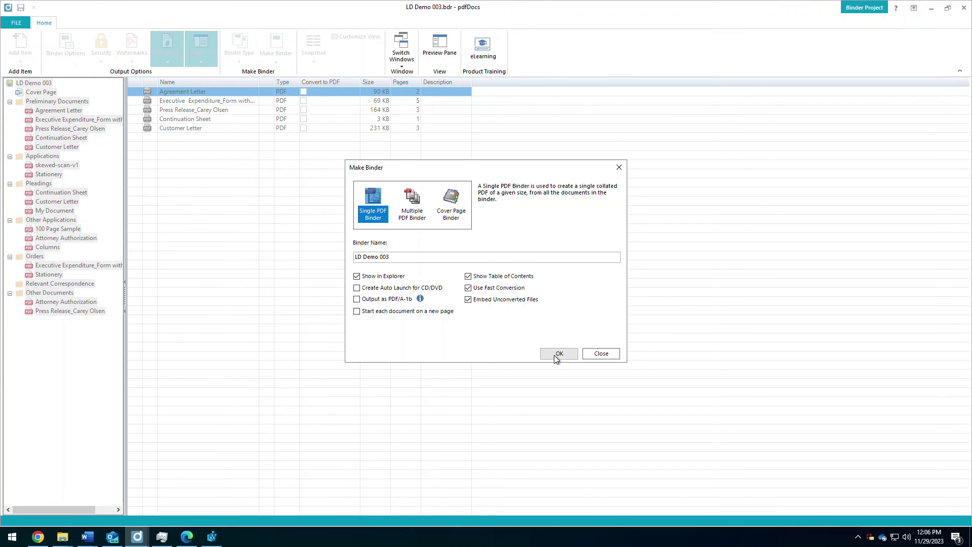
click(554, 355)
click(526, 306)
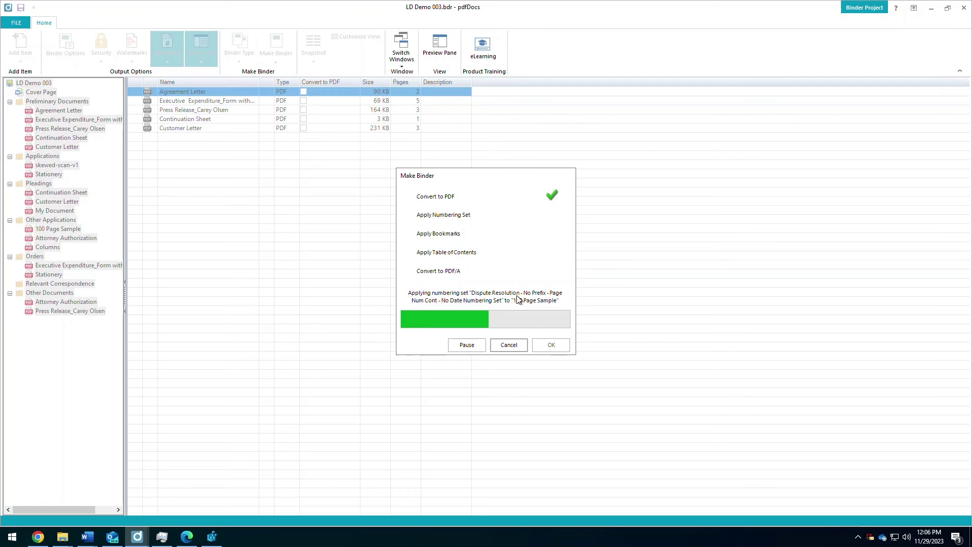
click(186, 537)
Scroll LD Demo 003.pdf past the contents to the redacted letter, then return to the Outlook draft.
scroll(635, 349, up, 3)
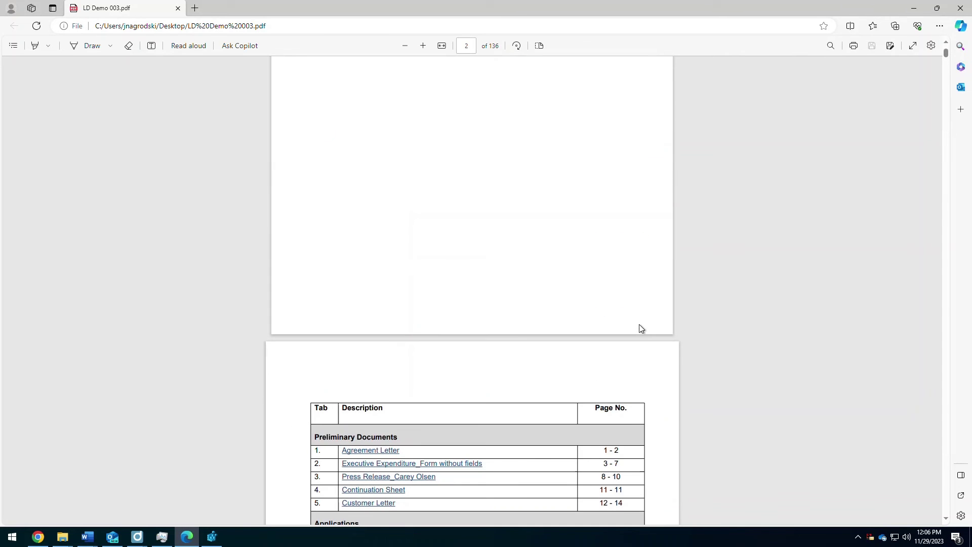
scroll(641, 326, down, 15)
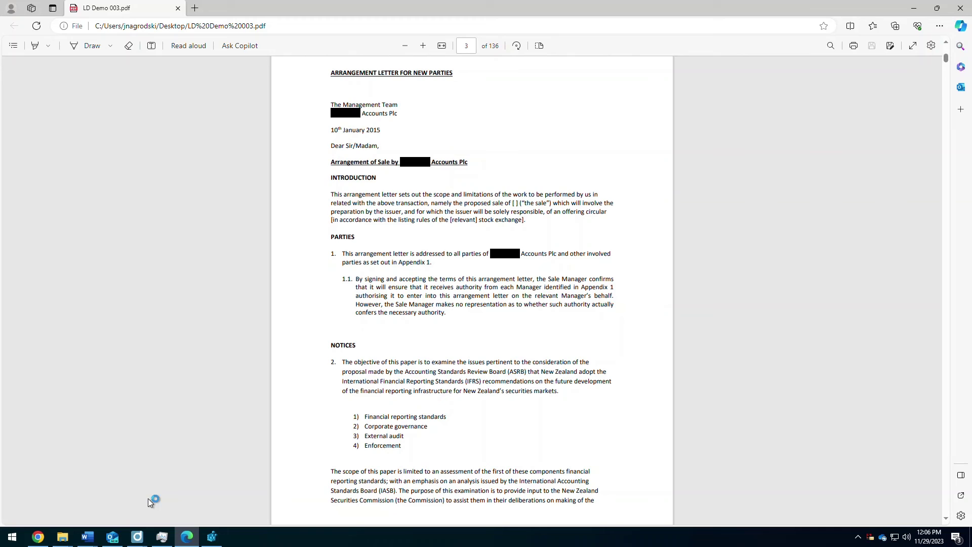
click(120, 538)
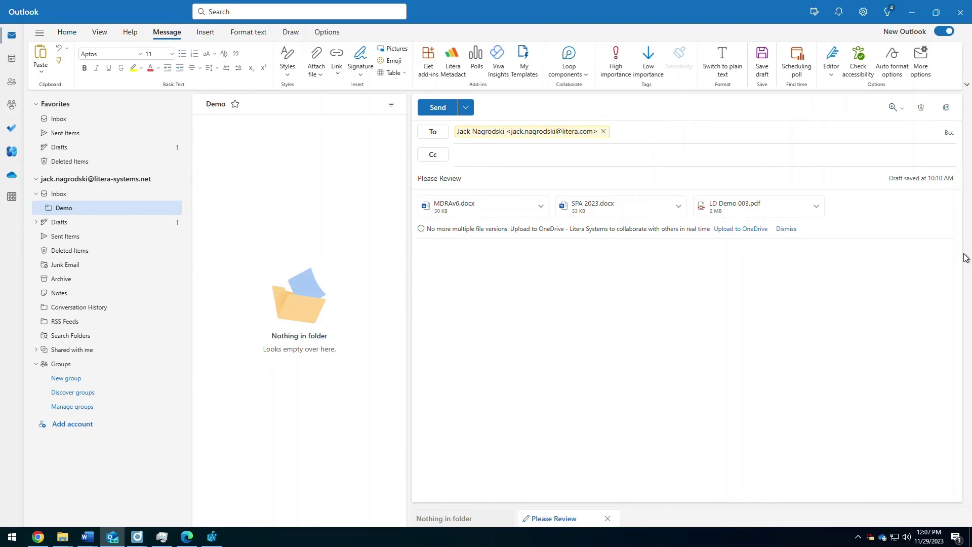
Send the email with MDRAv6.docx set to Skip Cleaning, so Metadact cleans SPA 2023.docx and LD Demo 003.pdf.
click(430, 108)
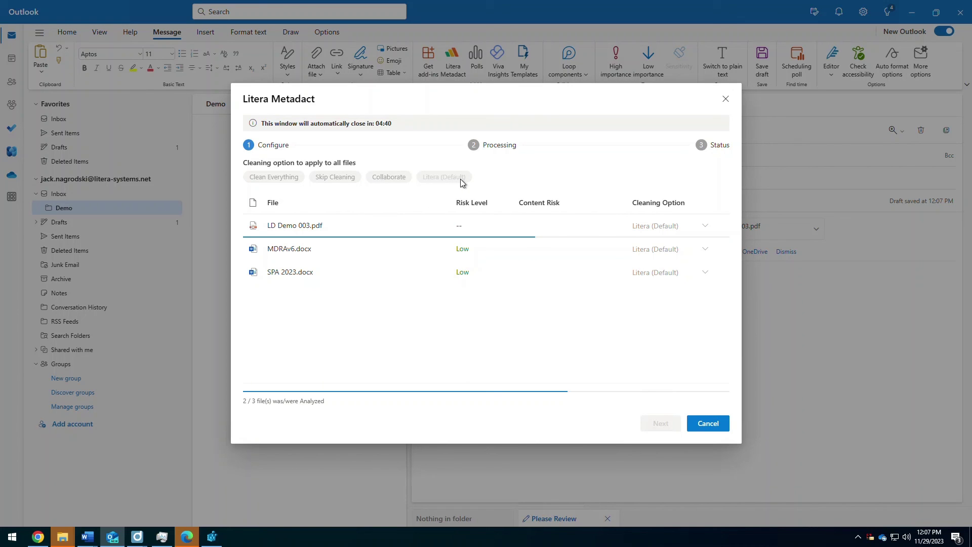
click(705, 250)
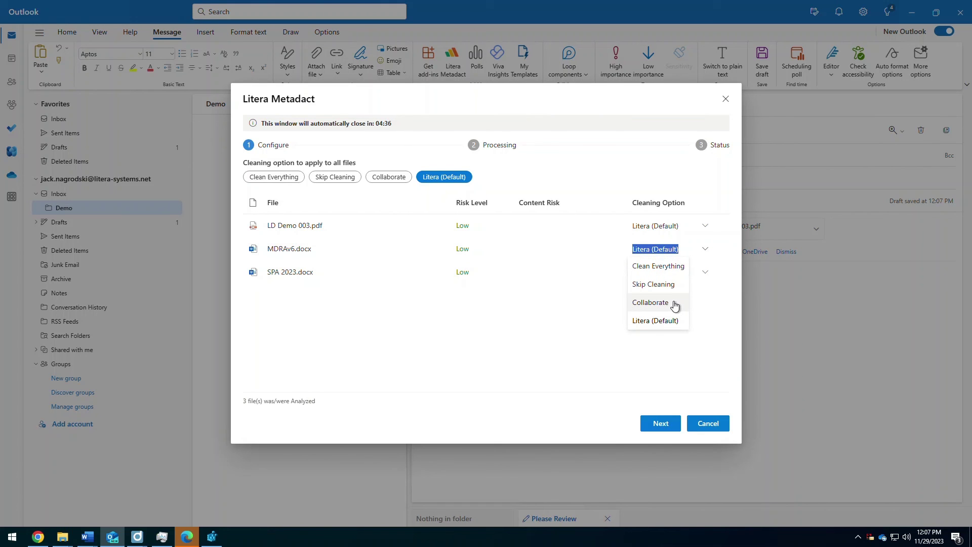
click(670, 284)
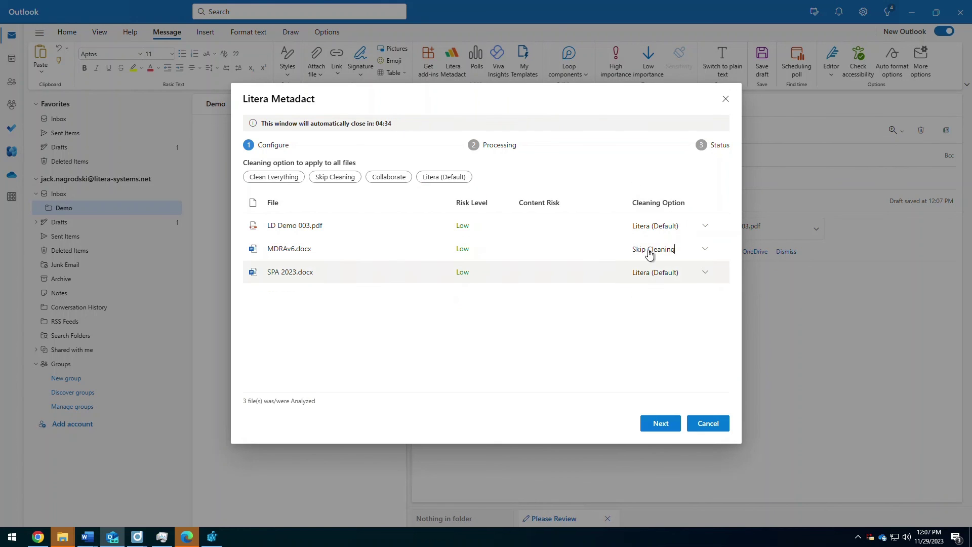
click(671, 429)
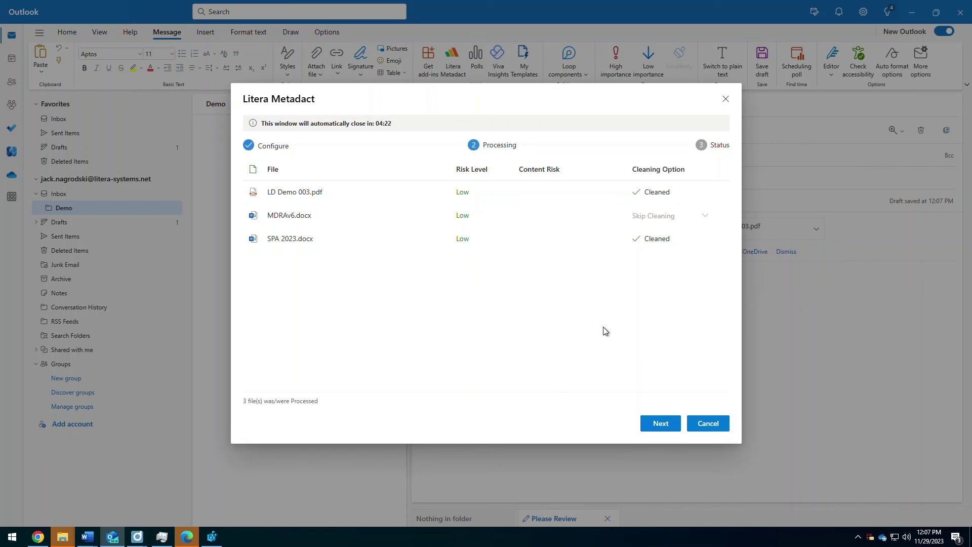
click(660, 428)
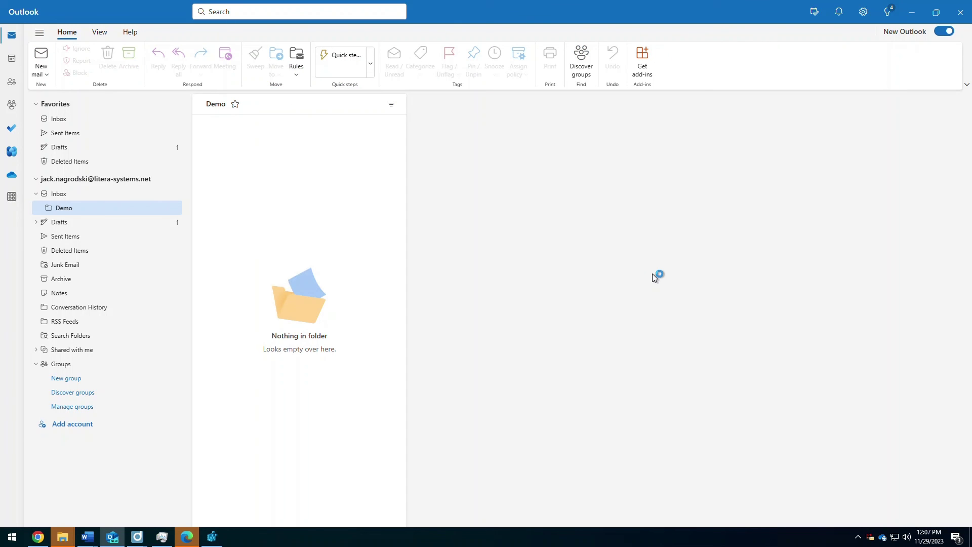
Switch to the Document20 window showing the Acme services agreement.
mouse_move(87, 536)
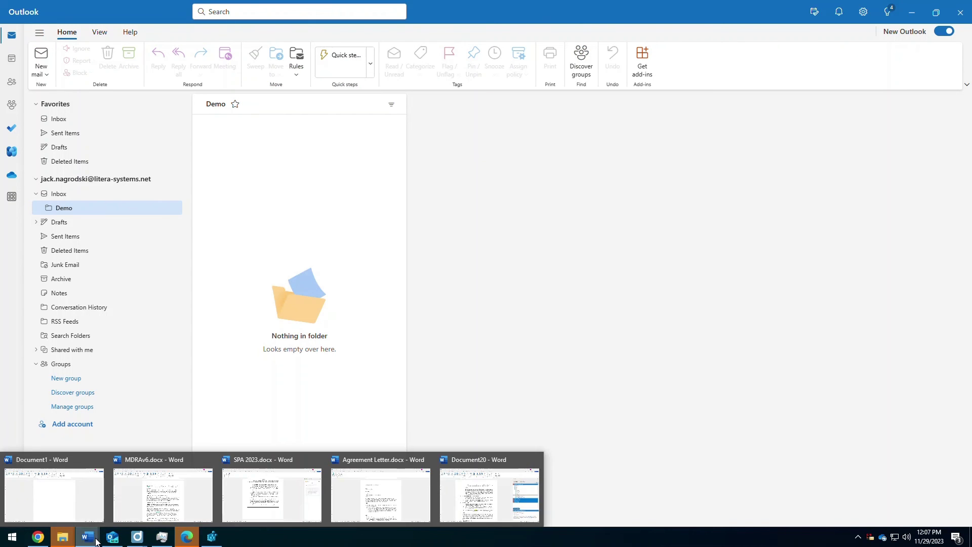
click(468, 488)
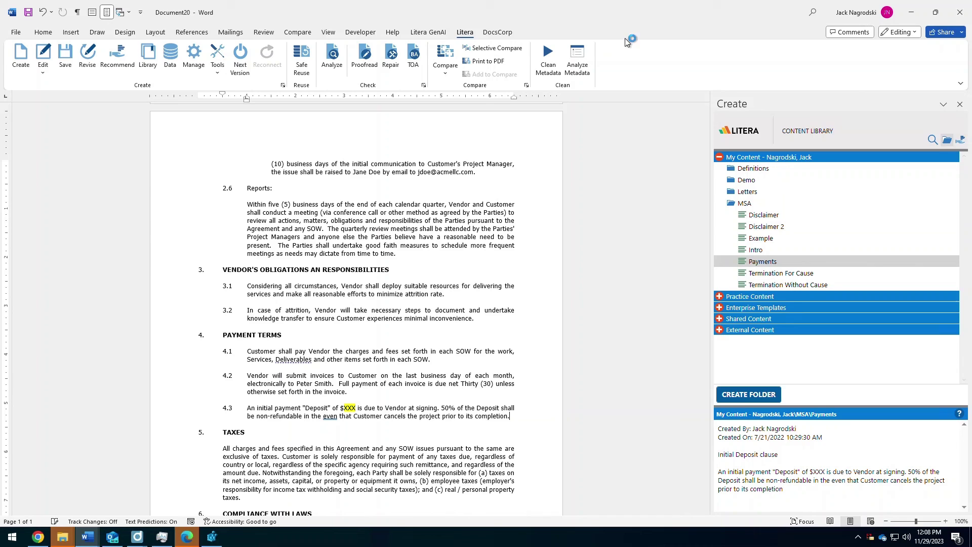